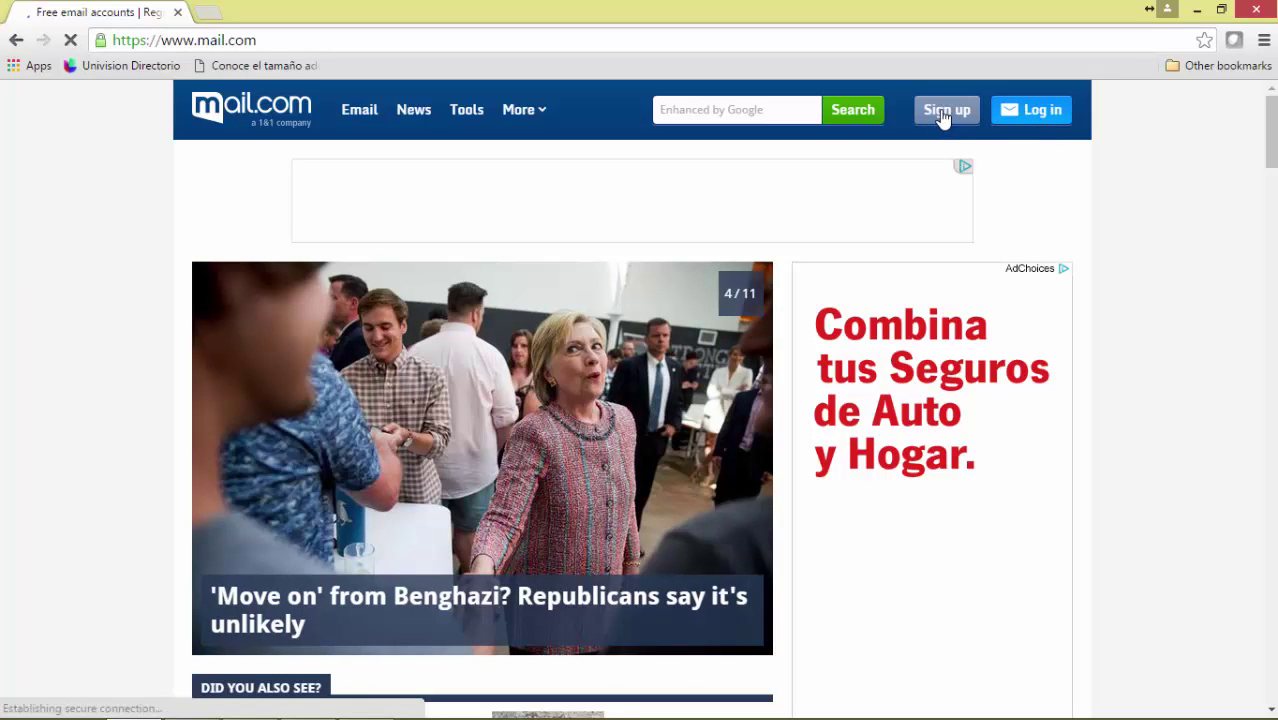
Open the mail.com sign-up form and enter the account holder's first and last name.
left_click(942, 112)
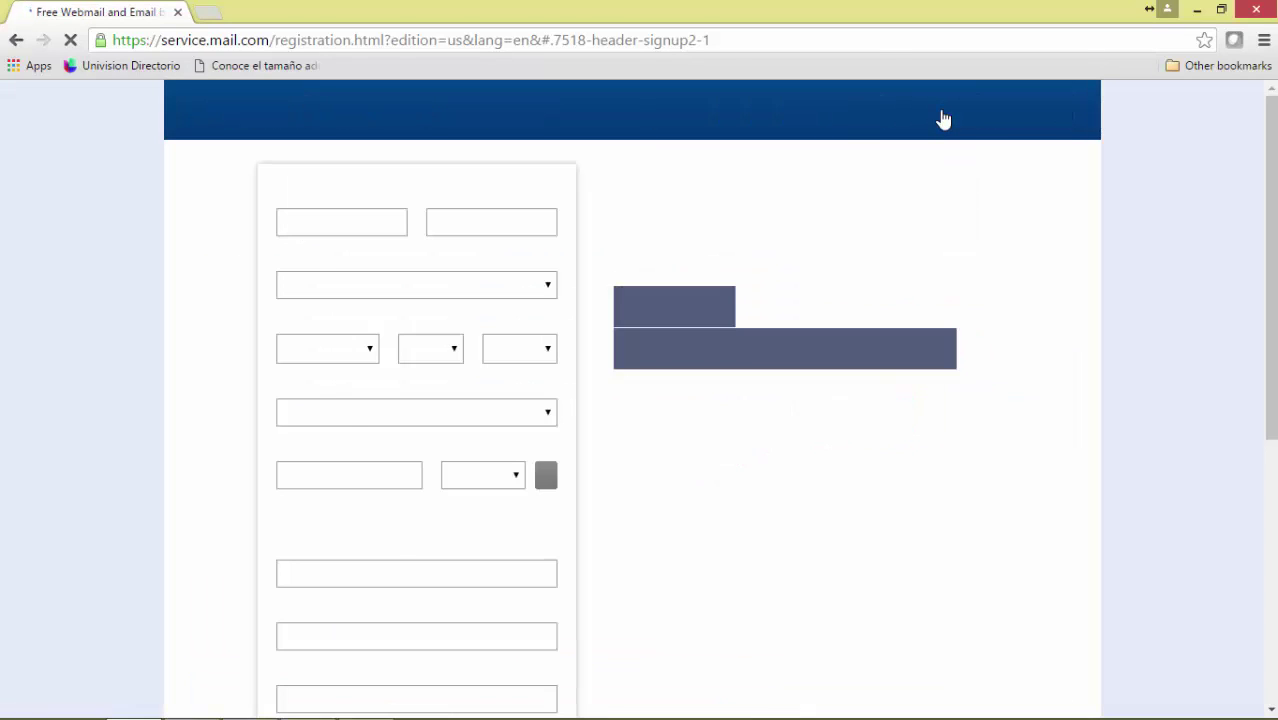
left_click(333, 228)
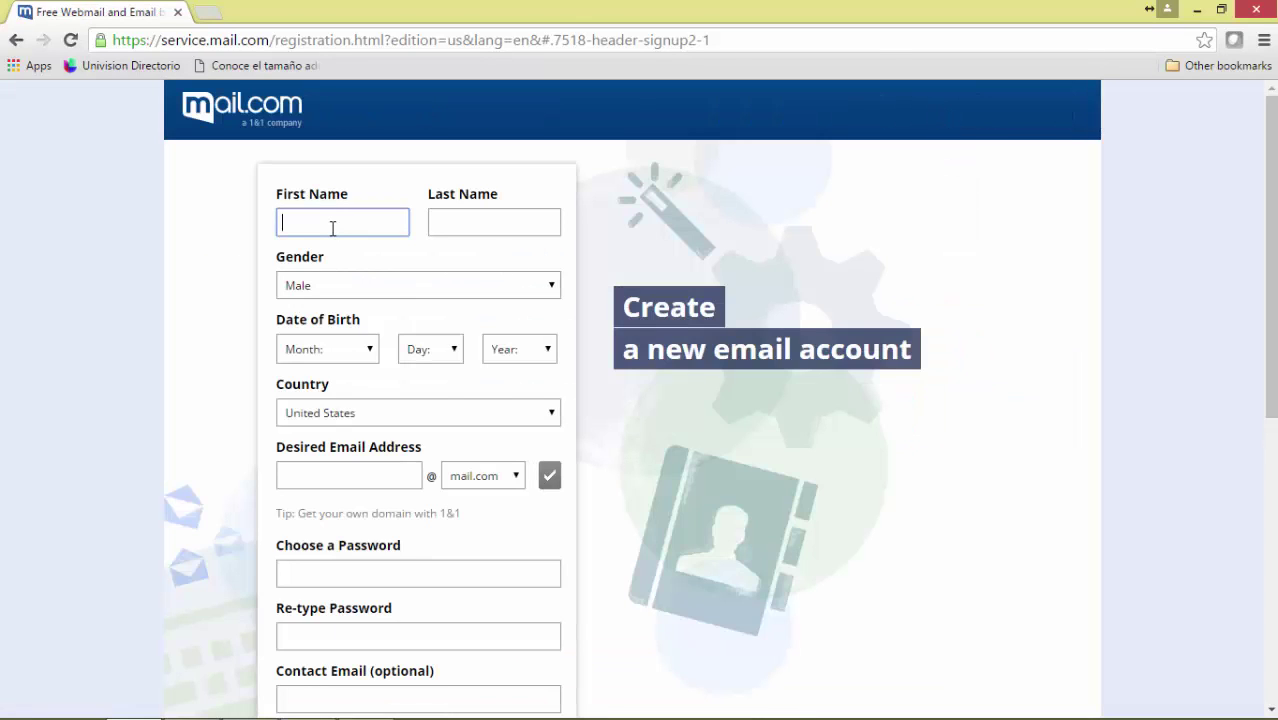
type("Di")
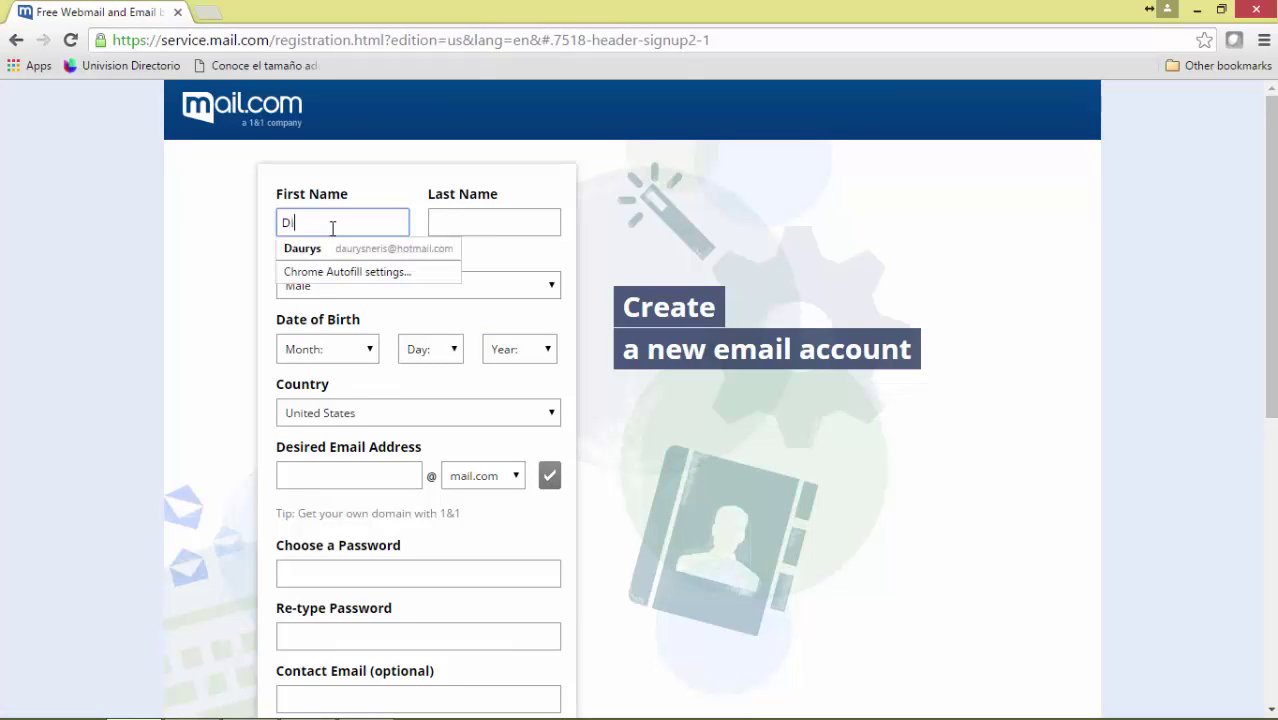
type("gitalight")
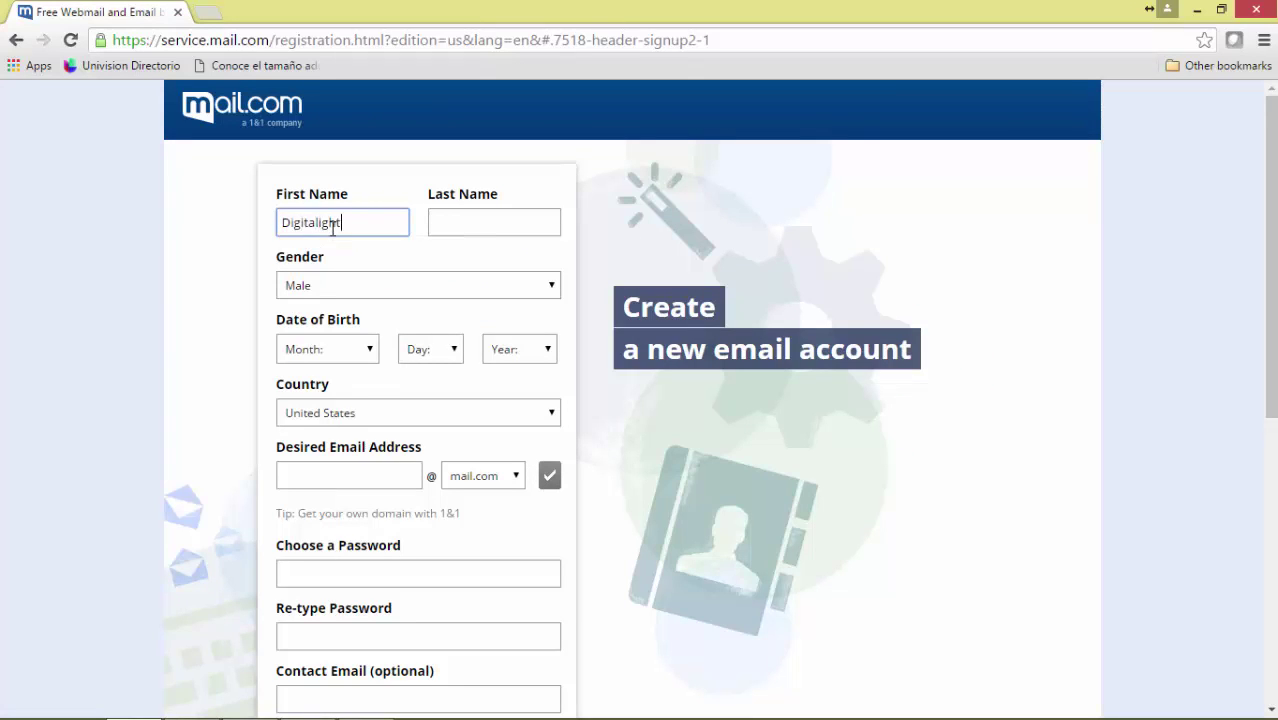
key("Tab")
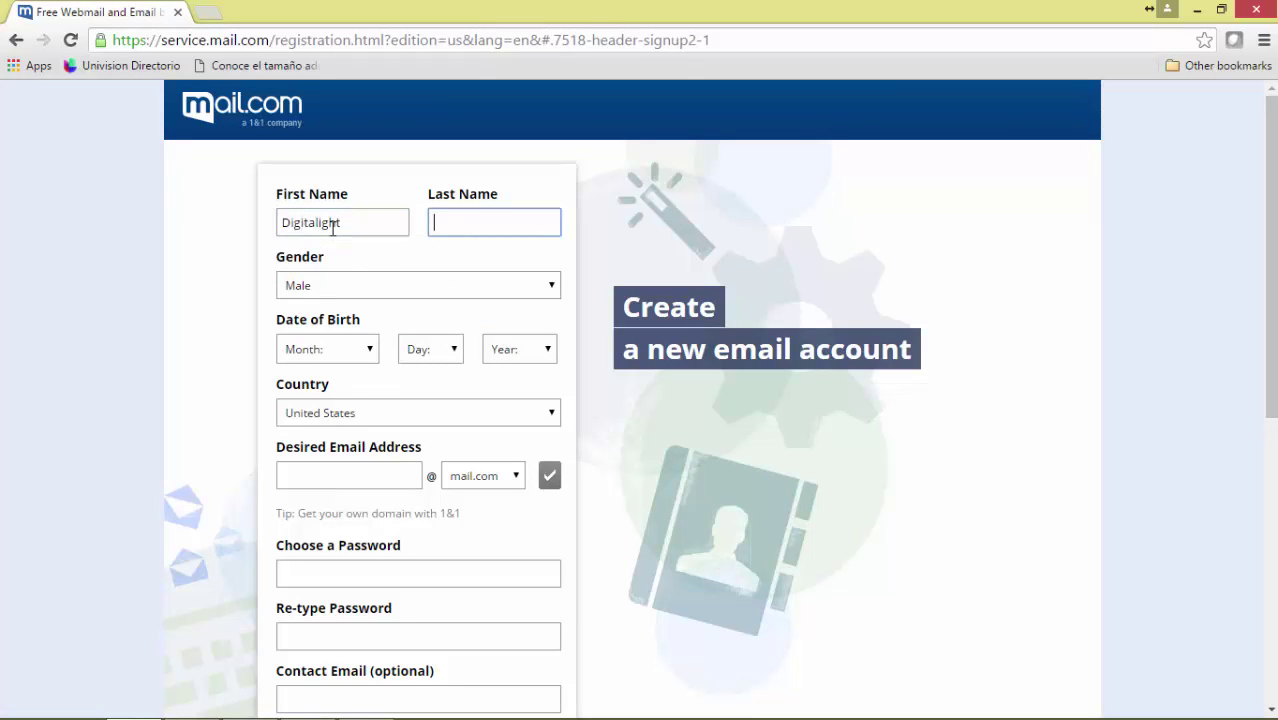
type("Usa")
Set the date of birth to July 4, 1980 and keep United States as country.
left_click(356, 357)
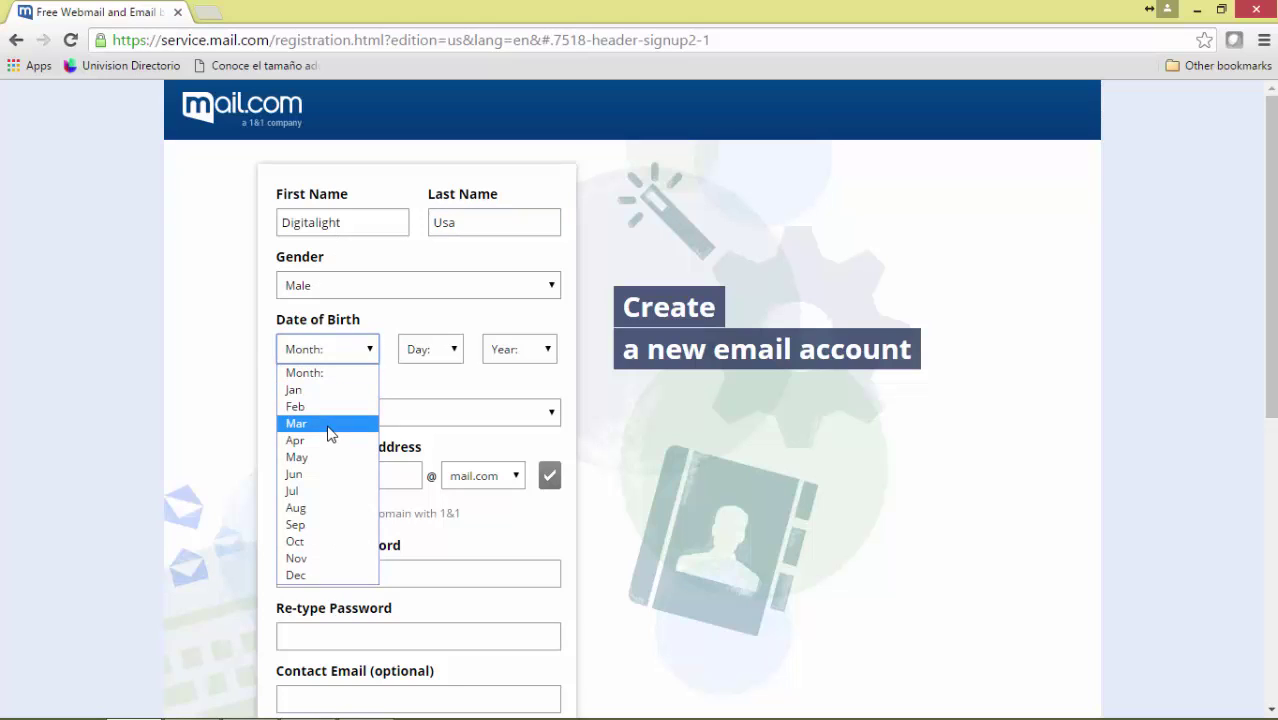
left_click(323, 491)
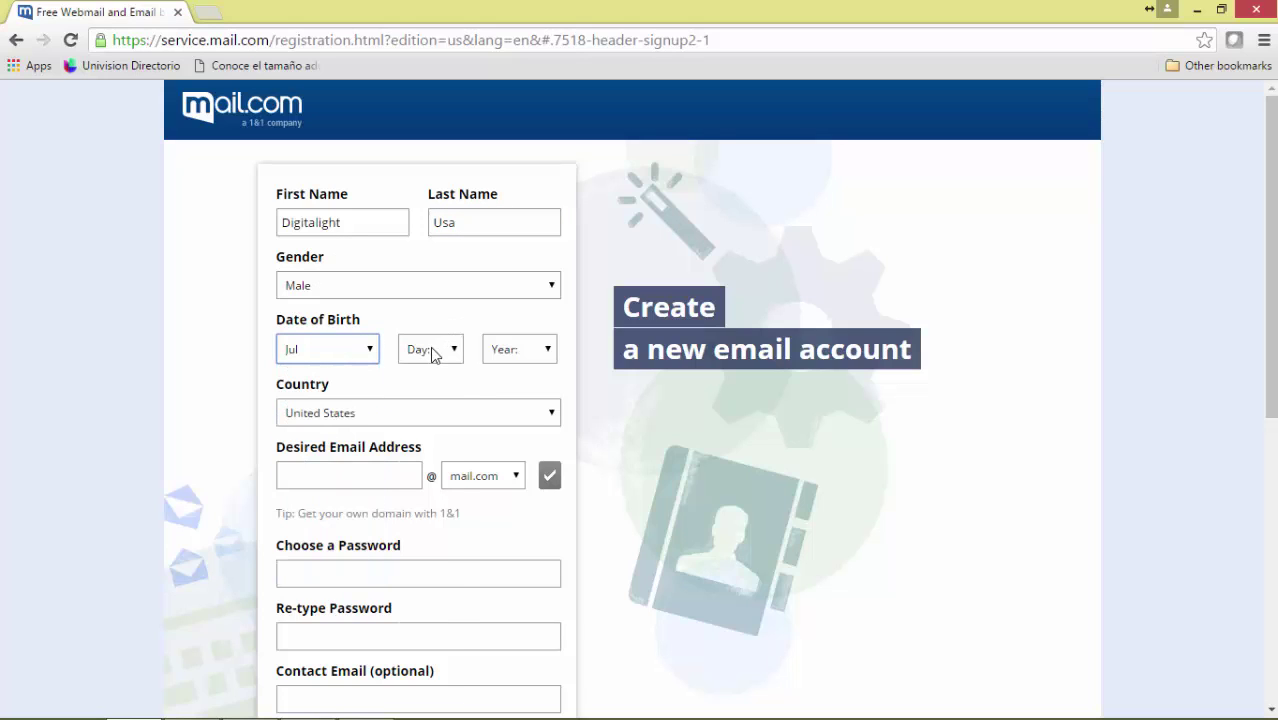
left_click(432, 351)
left_click(433, 443)
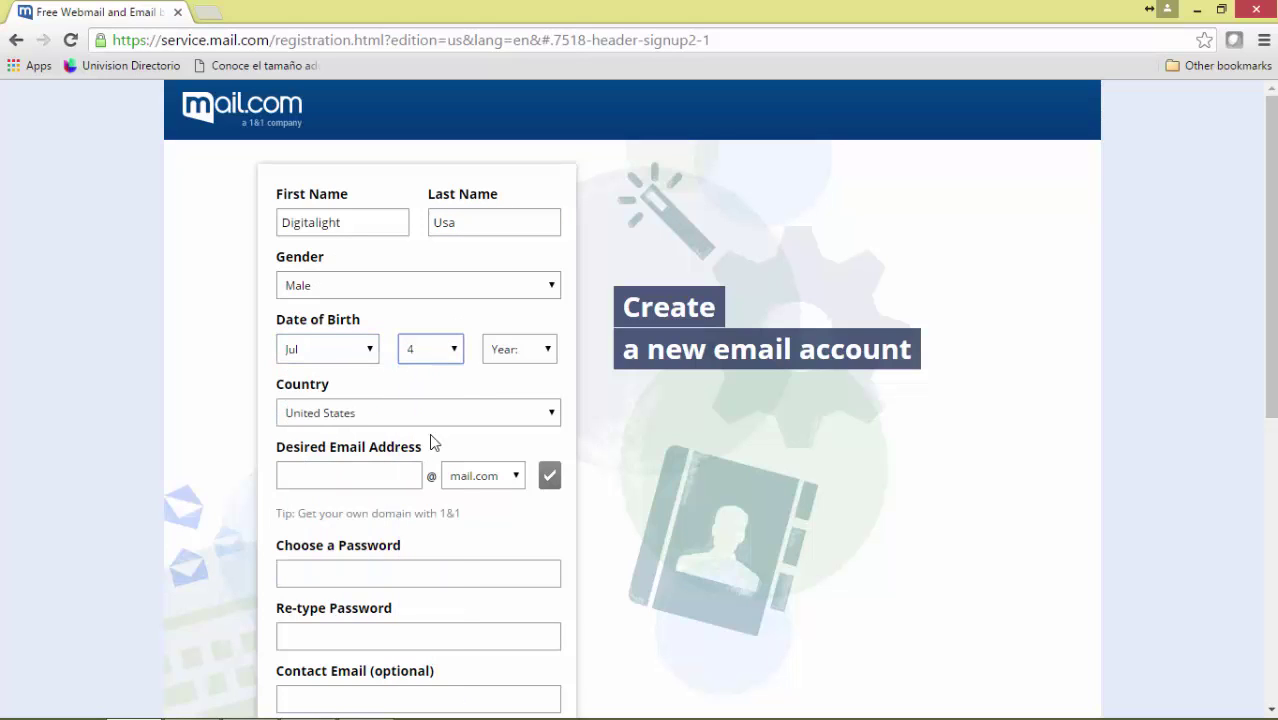
left_click(526, 353)
left_click_drag(548, 425, 548, 470)
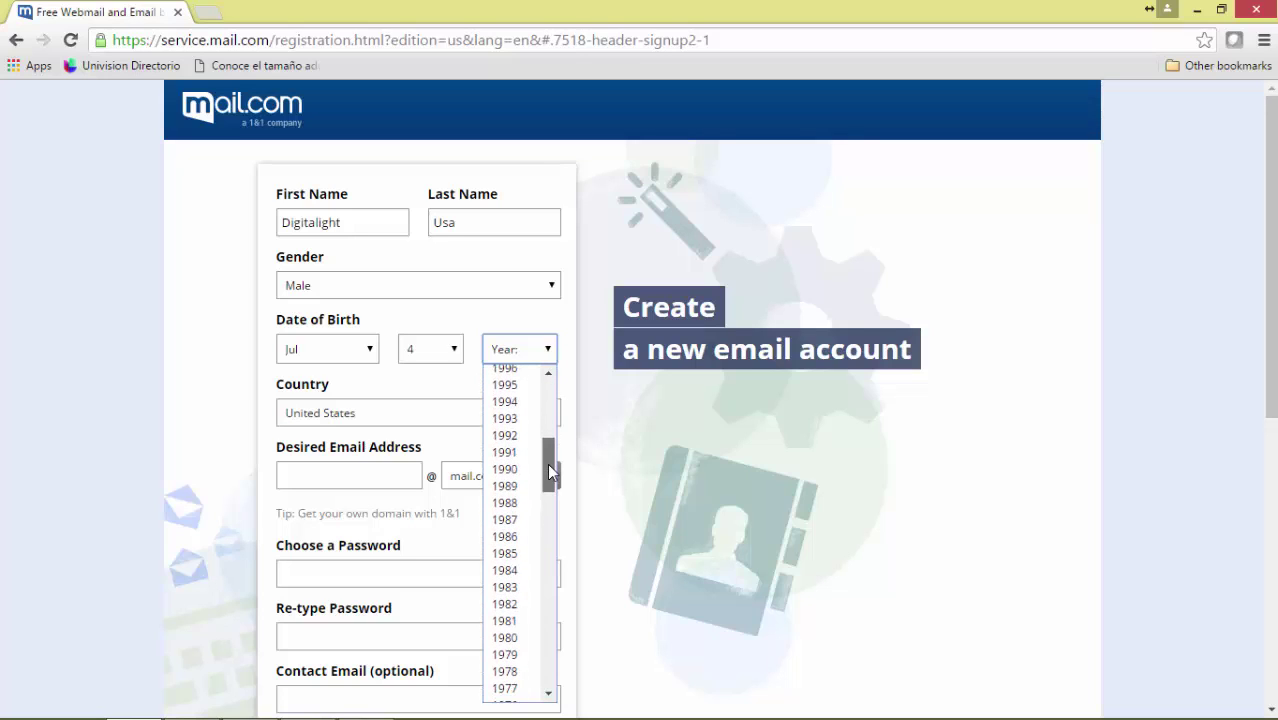
left_click(528, 637)
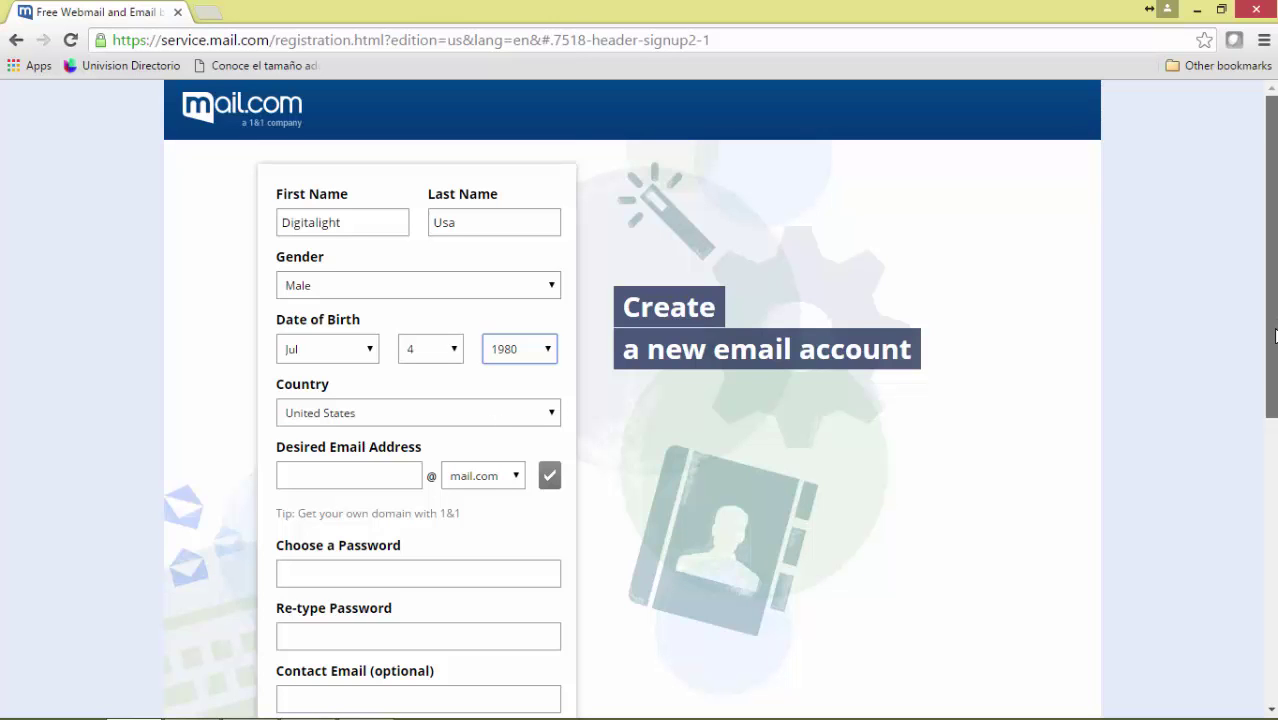
left_click_drag(1274, 301, 1275, 375)
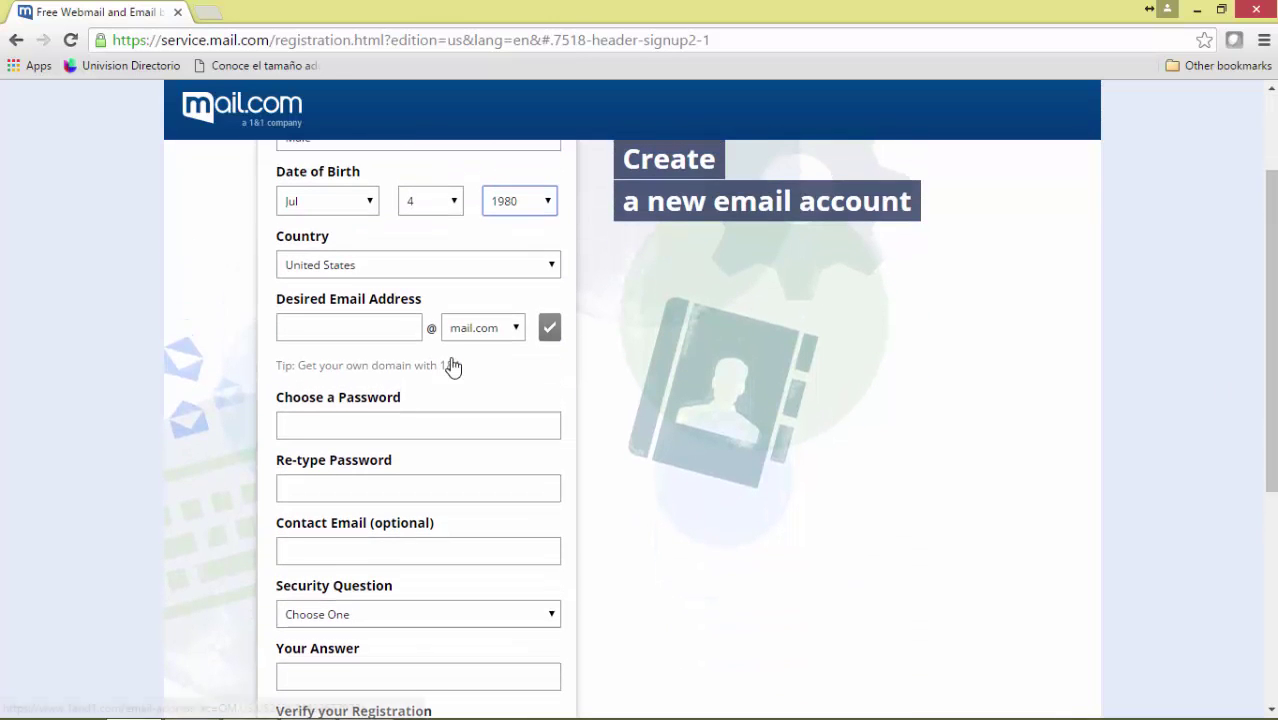
left_click(339, 266)
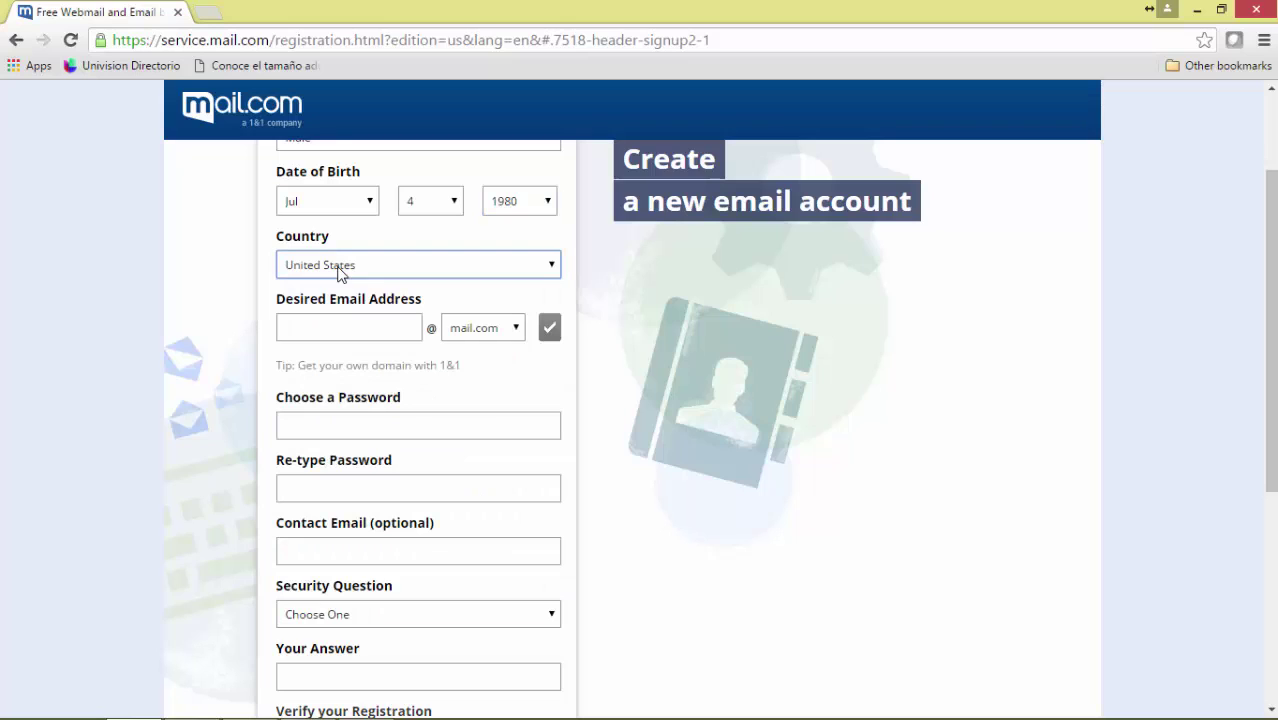
left_click(339, 266)
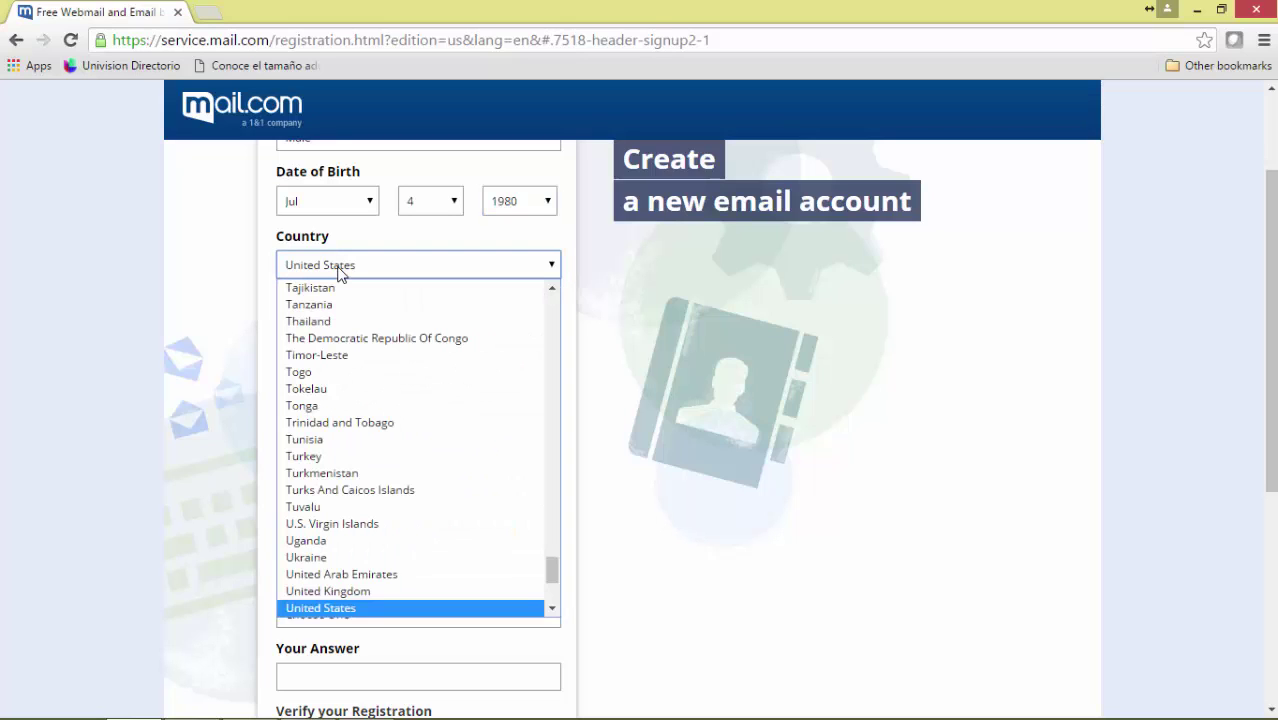
left_click(339, 268)
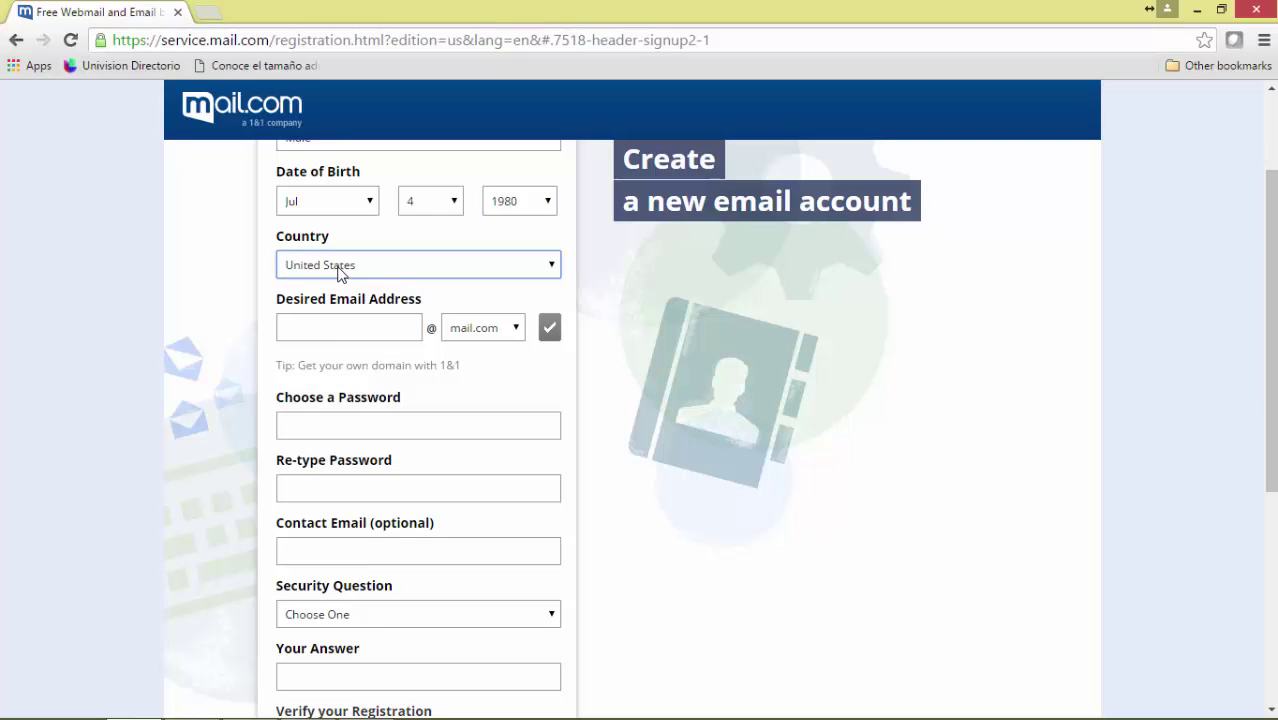
left_click(323, 328)
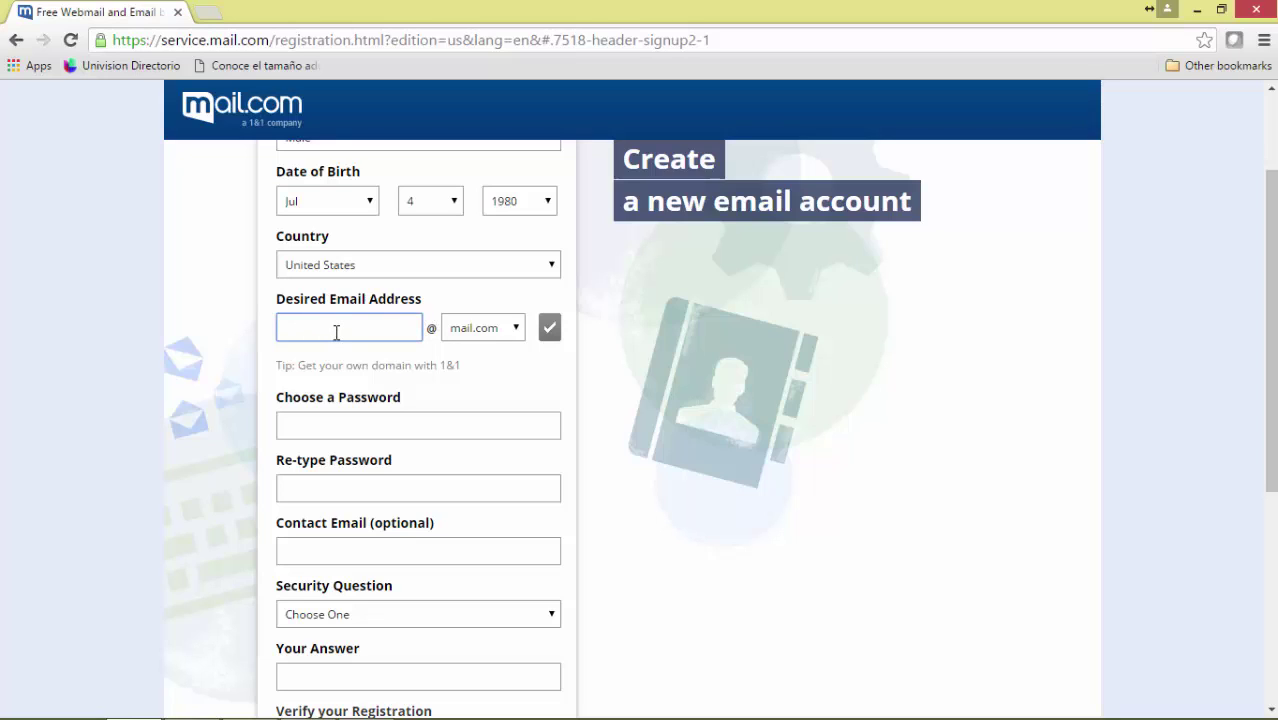
Enter the desired email address, check its availability, and browse the domain list.
left_click(550, 332)
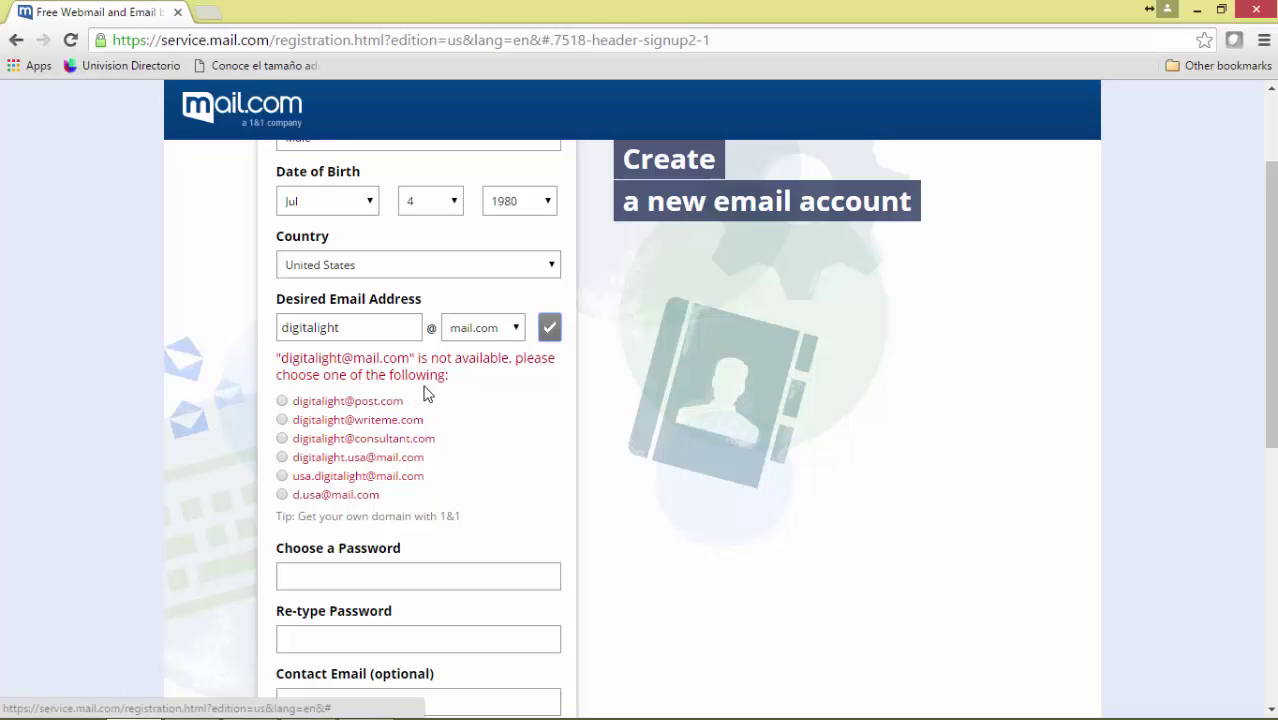
left_click(516, 330)
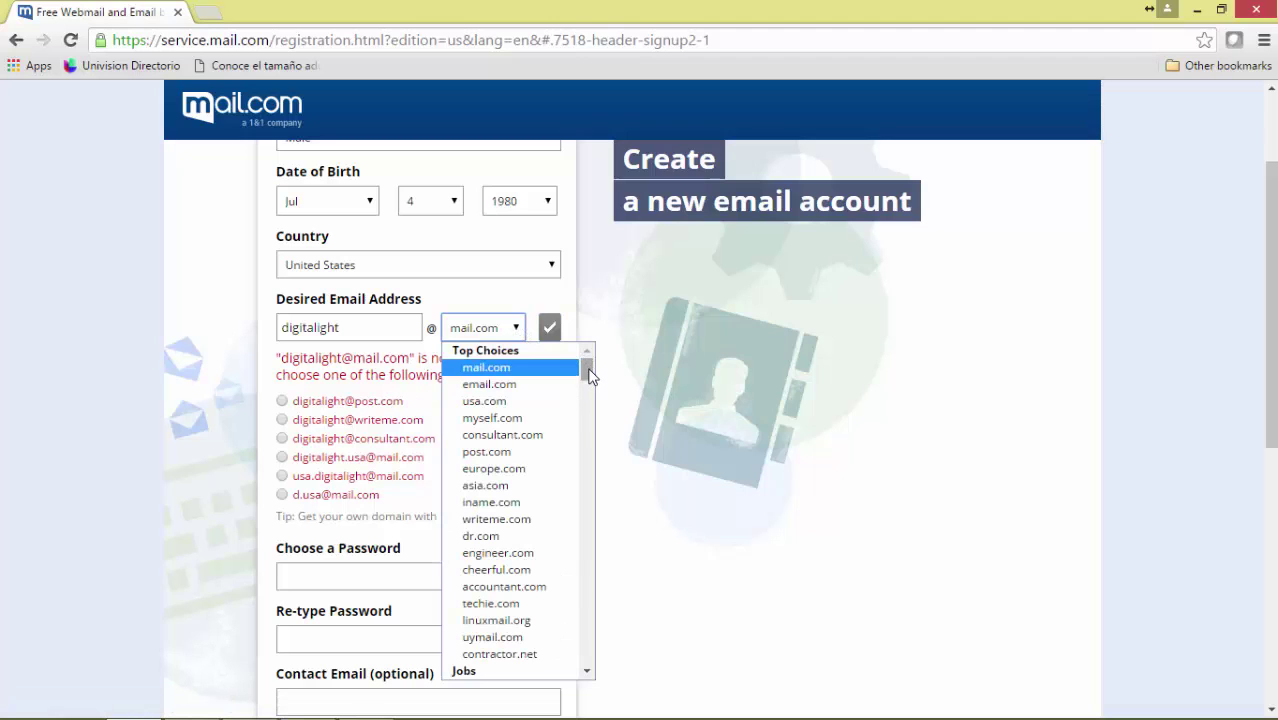
mouse_move(590, 375)
left_mouse_down()
mouse_move(588, 662)
mouse_move(604, 366)
left_mouse_up()
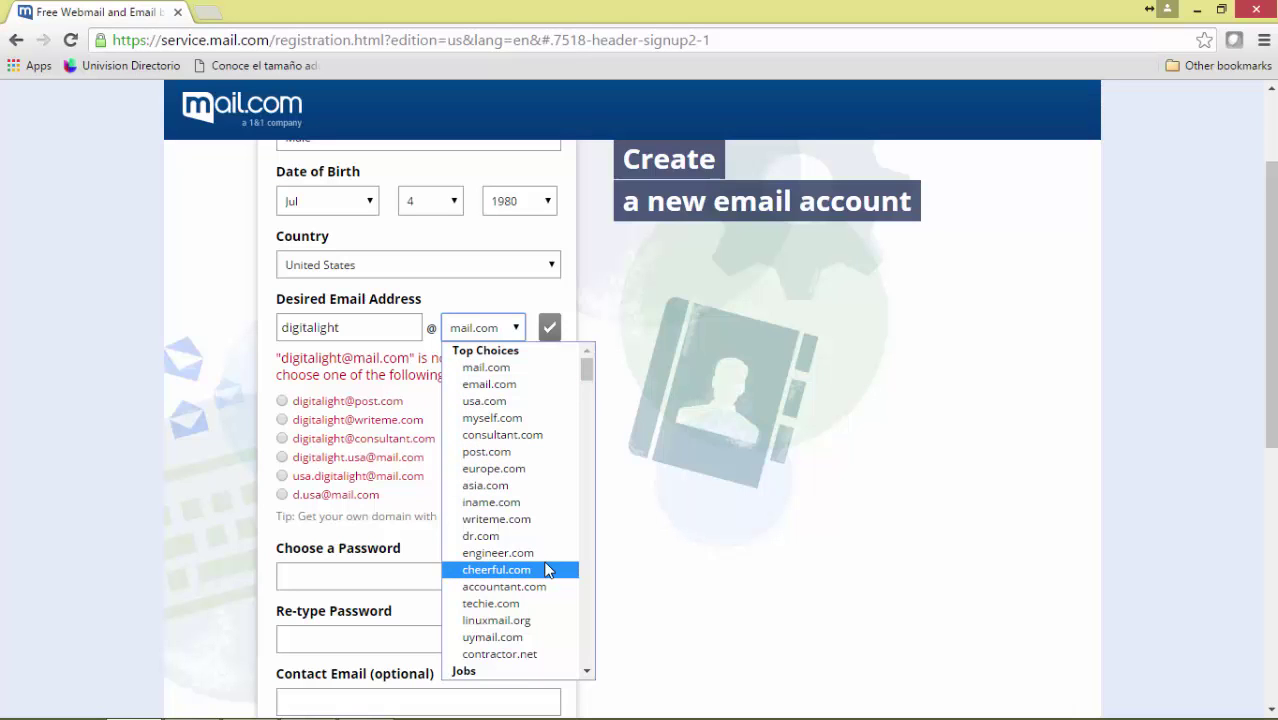
scroll(528, 571, "down", 3)
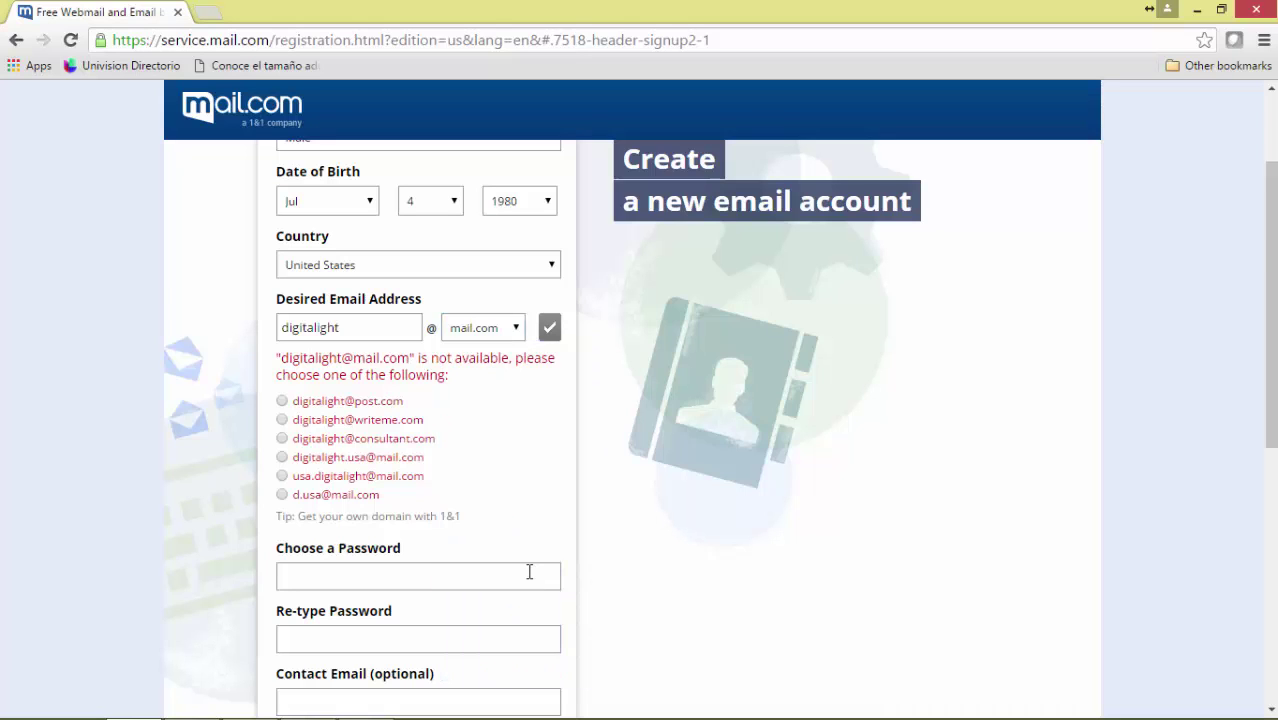
scroll(533, 348, "up", 2)
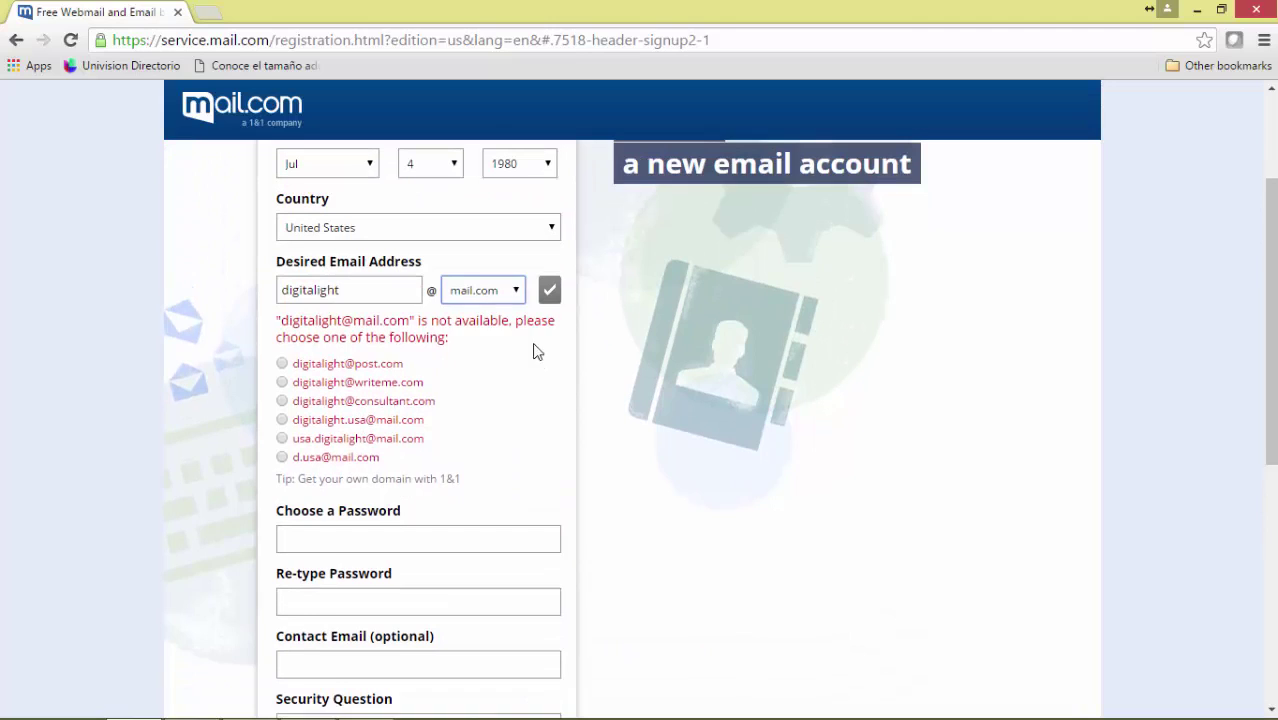
Switch the address domain to usa.com and confirm the address is available.
left_click(502, 297)
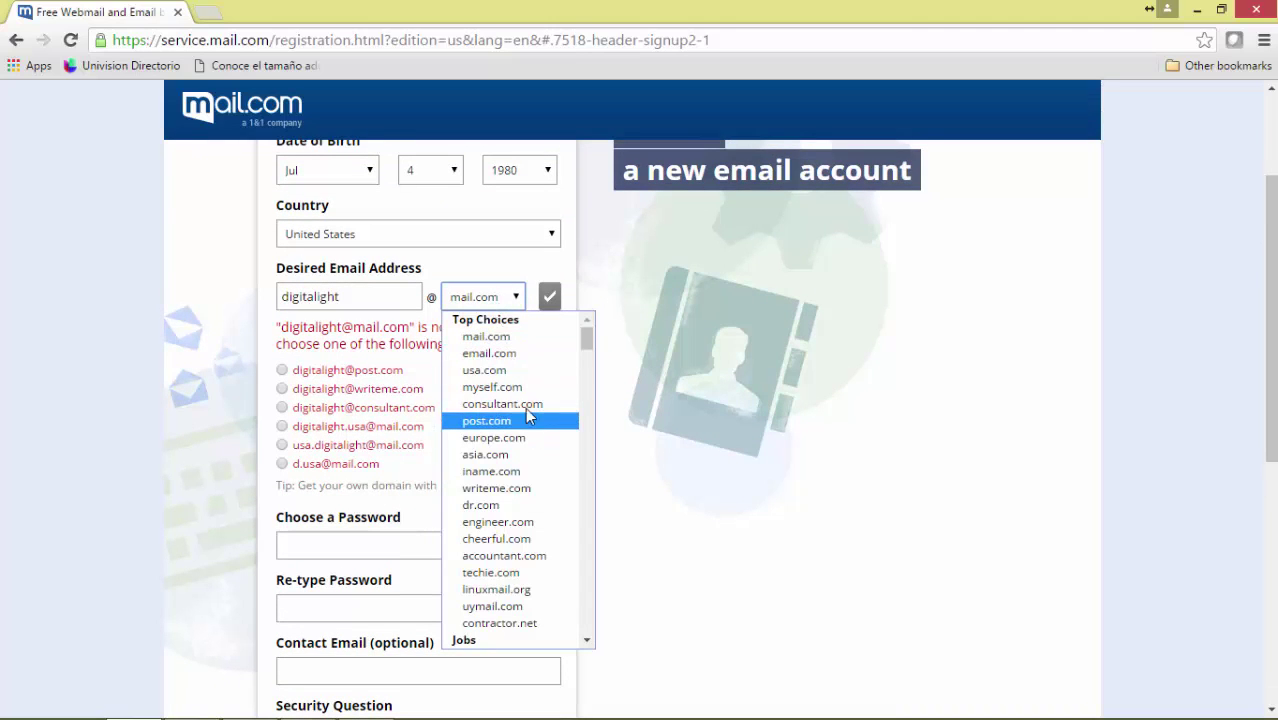
left_click(511, 369)
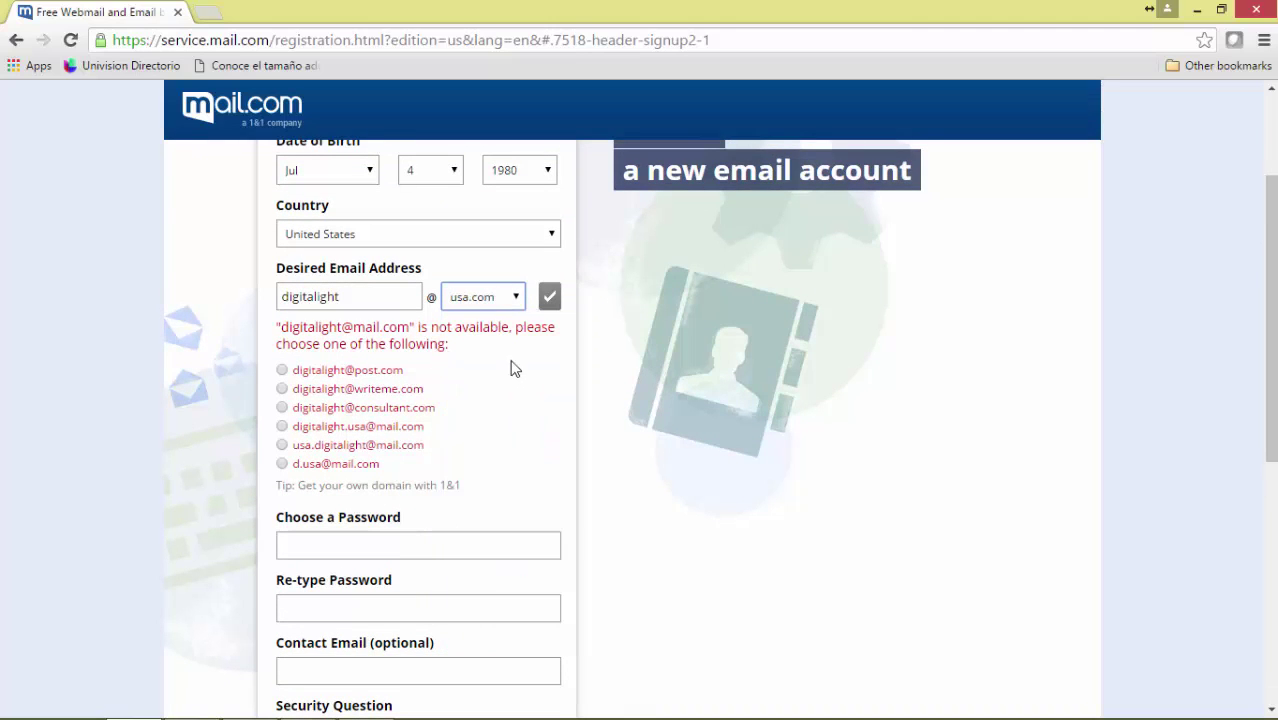
left_click(551, 297)
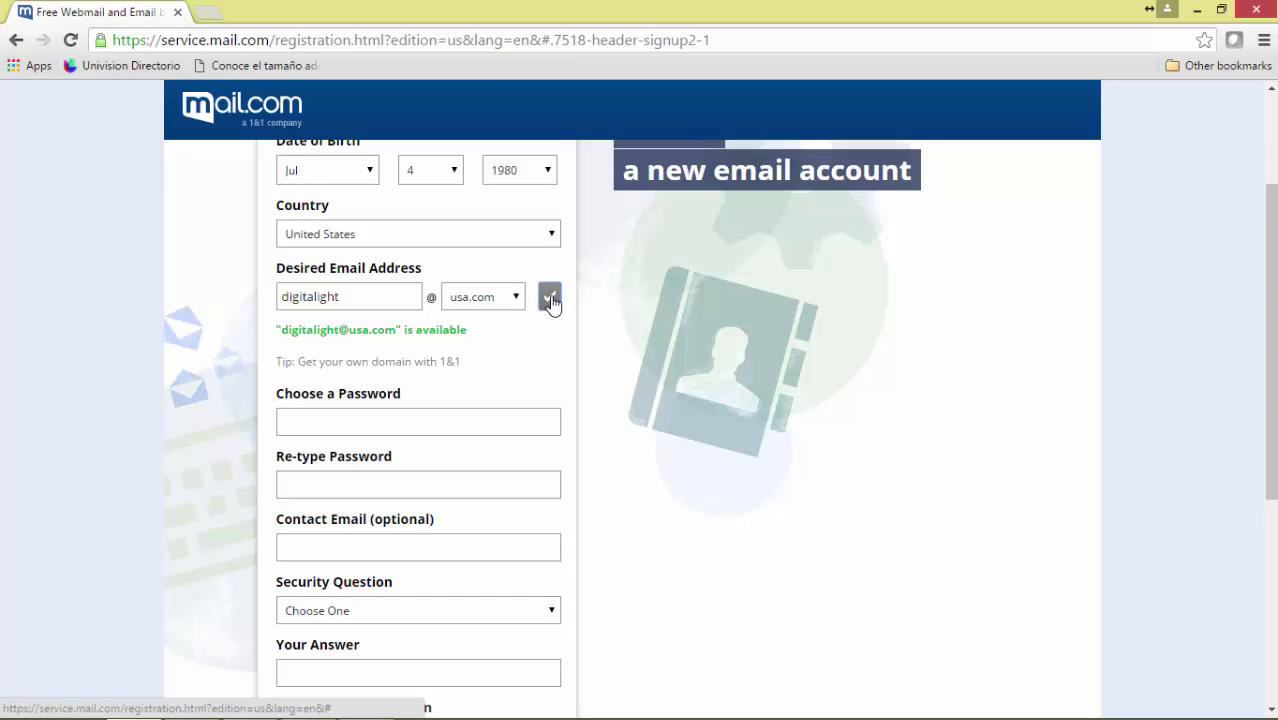
left_click(453, 421)
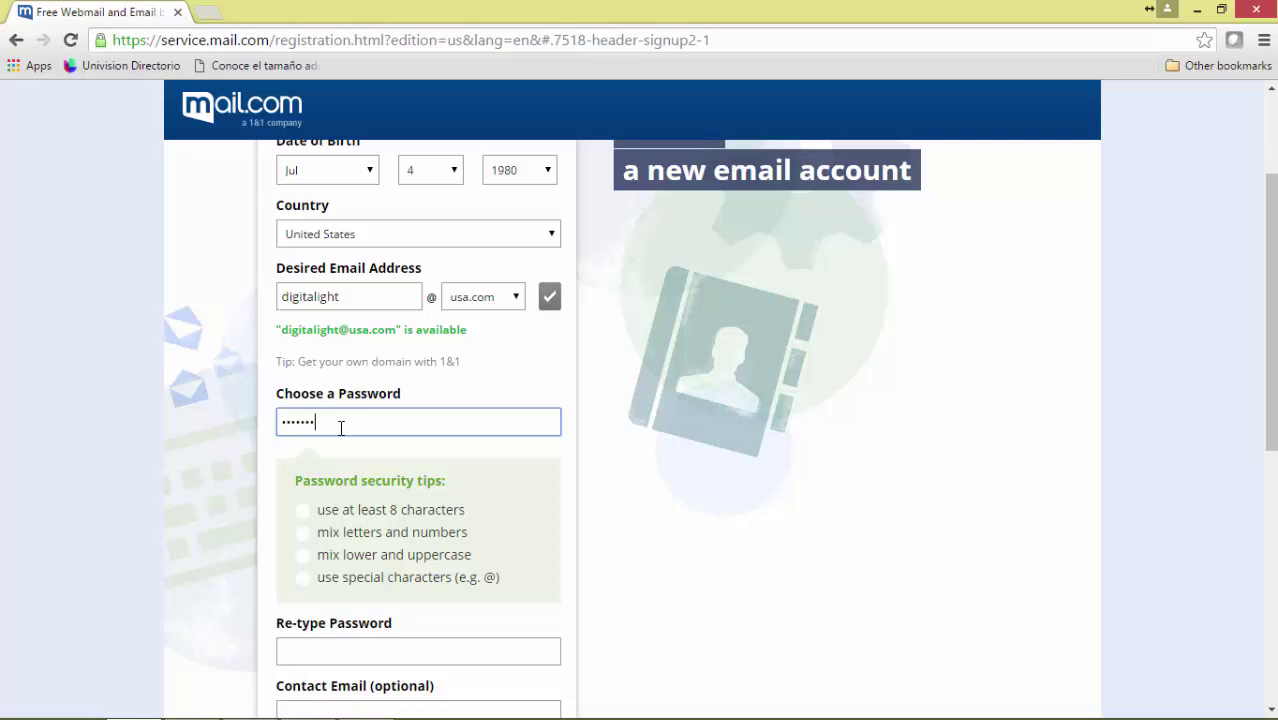
Enter the account password and re-type it to confirm.
type("1")
left_click(367, 650)
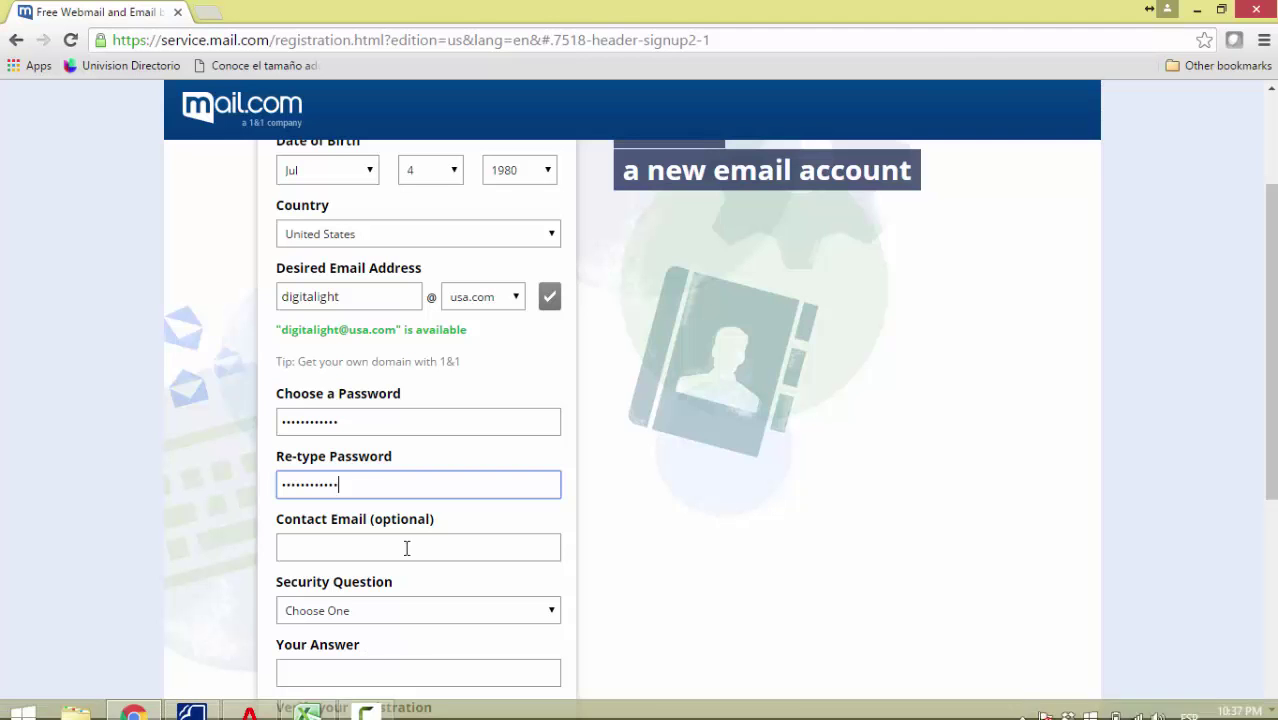
scroll(790, 575, "down", 1)
scroll(790, 575, "down", 1)
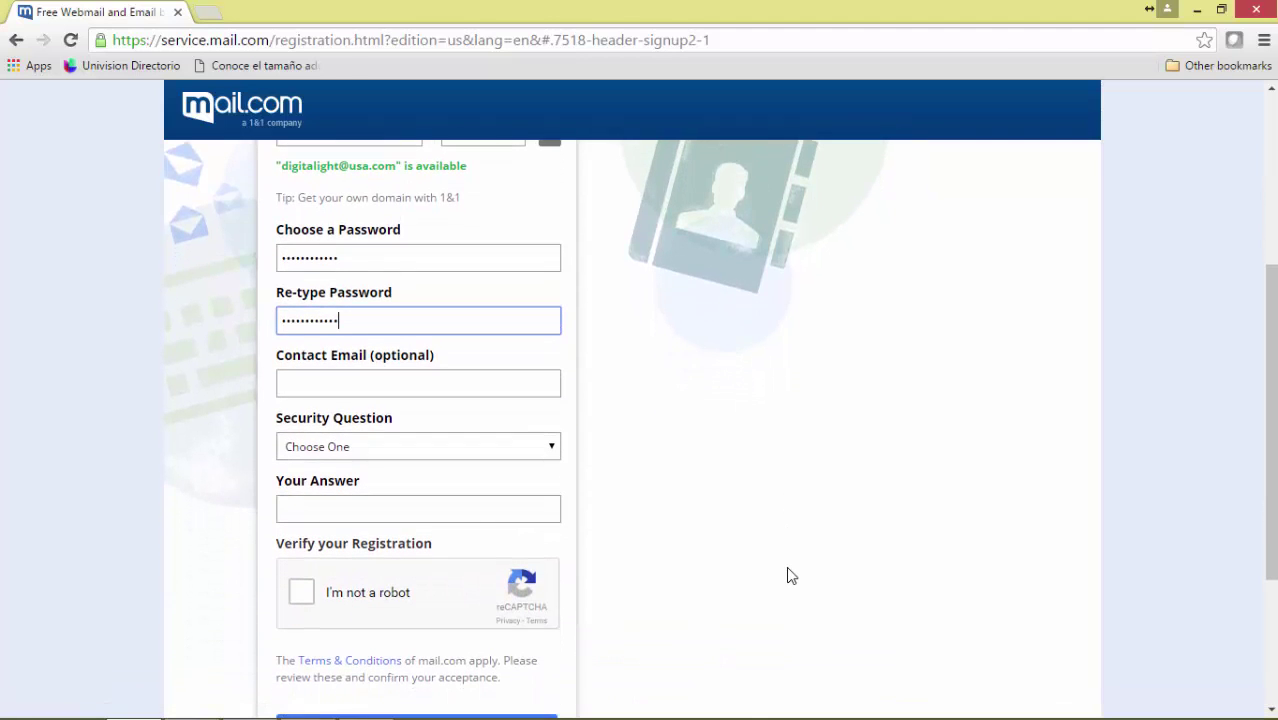
Choose 'What city were you born in?', enter its answer, pass the robot check, and create the account.
left_click(310, 457)
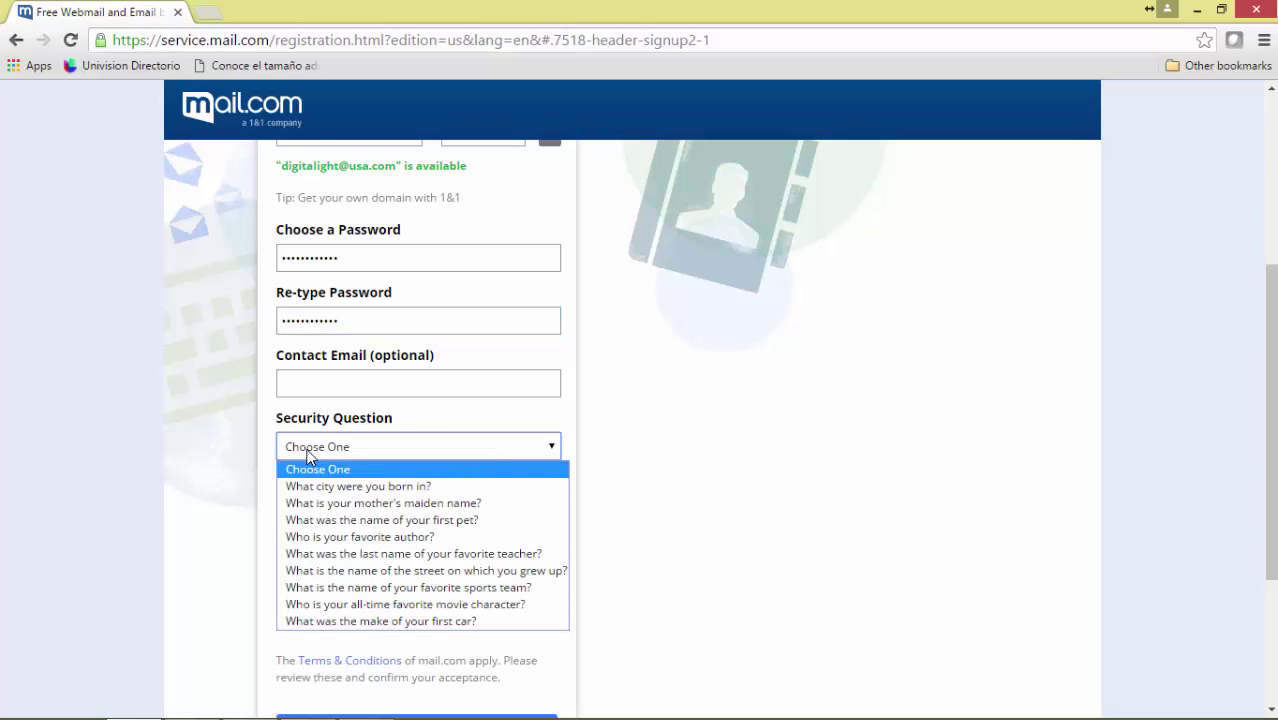
left_click(322, 486)
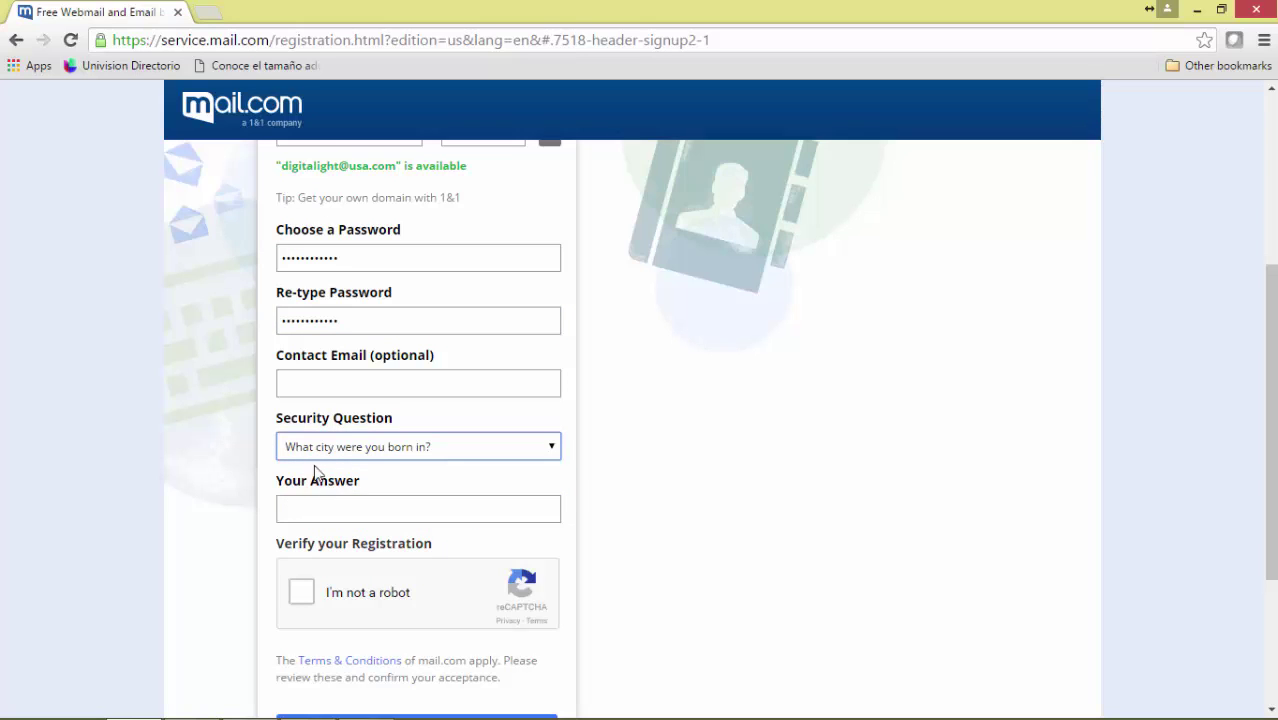
left_click(346, 510)
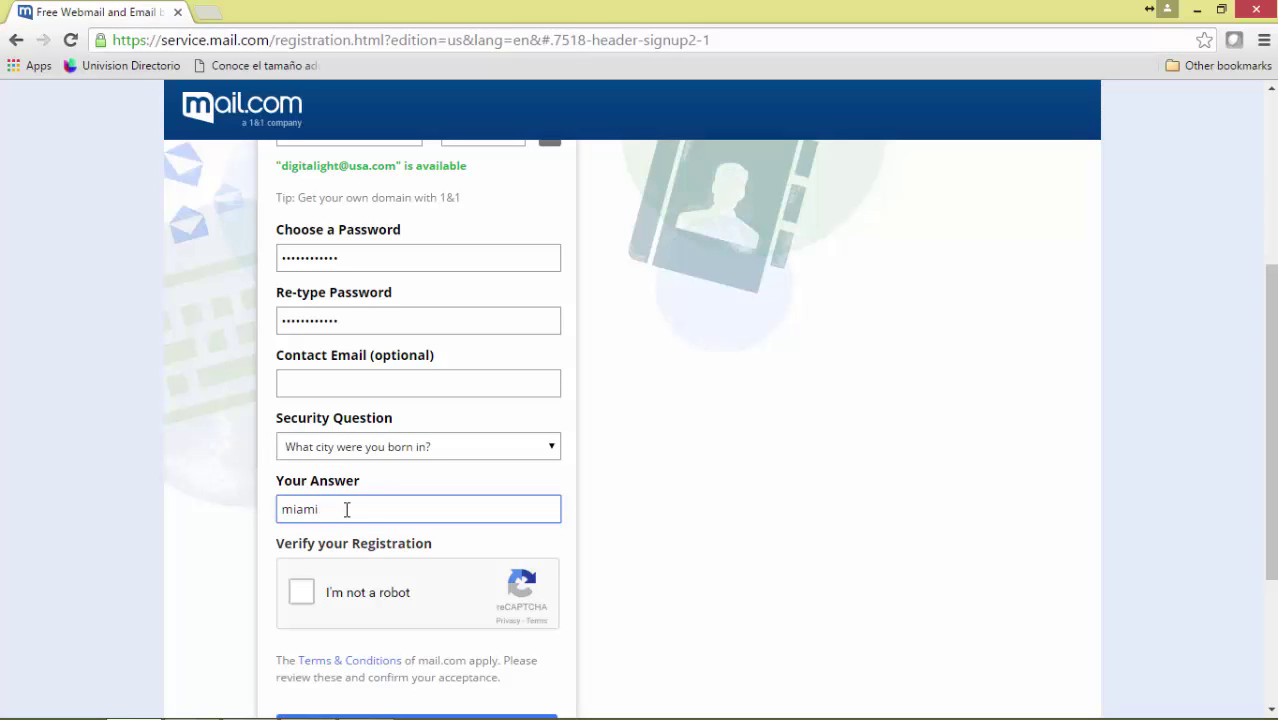
left_click(301, 596)
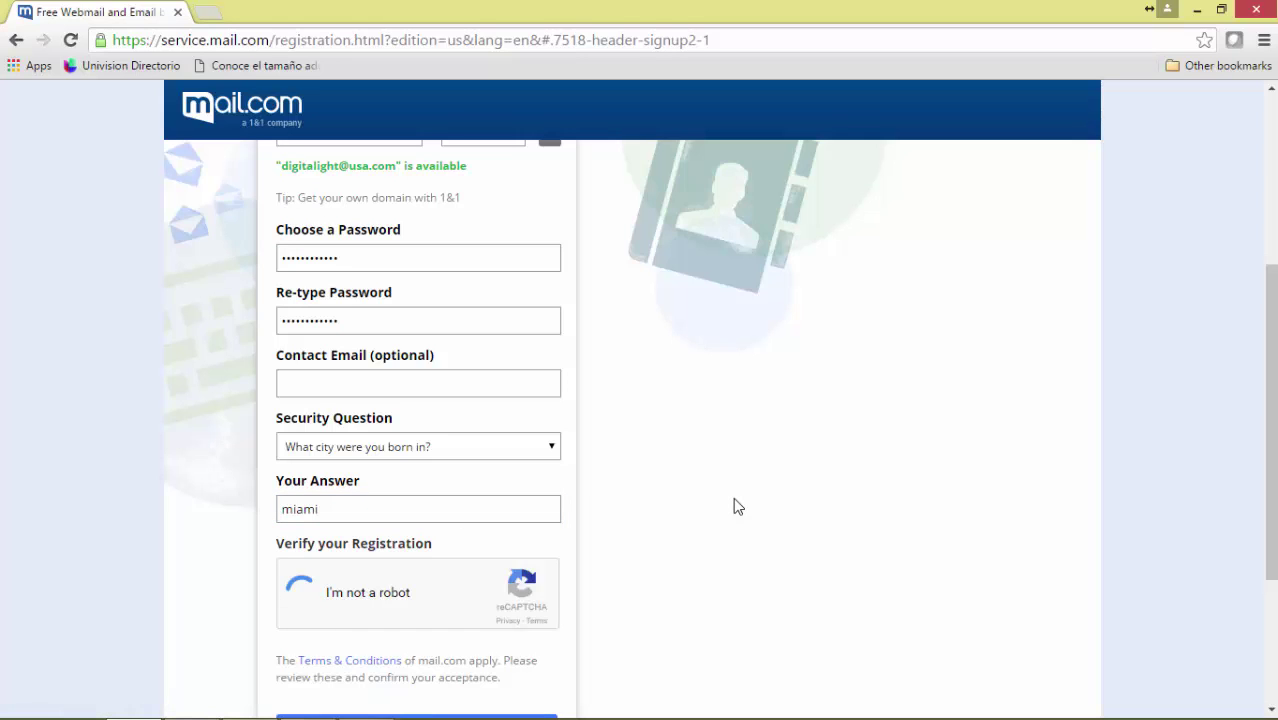
scroll(733, 505, "down", 3)
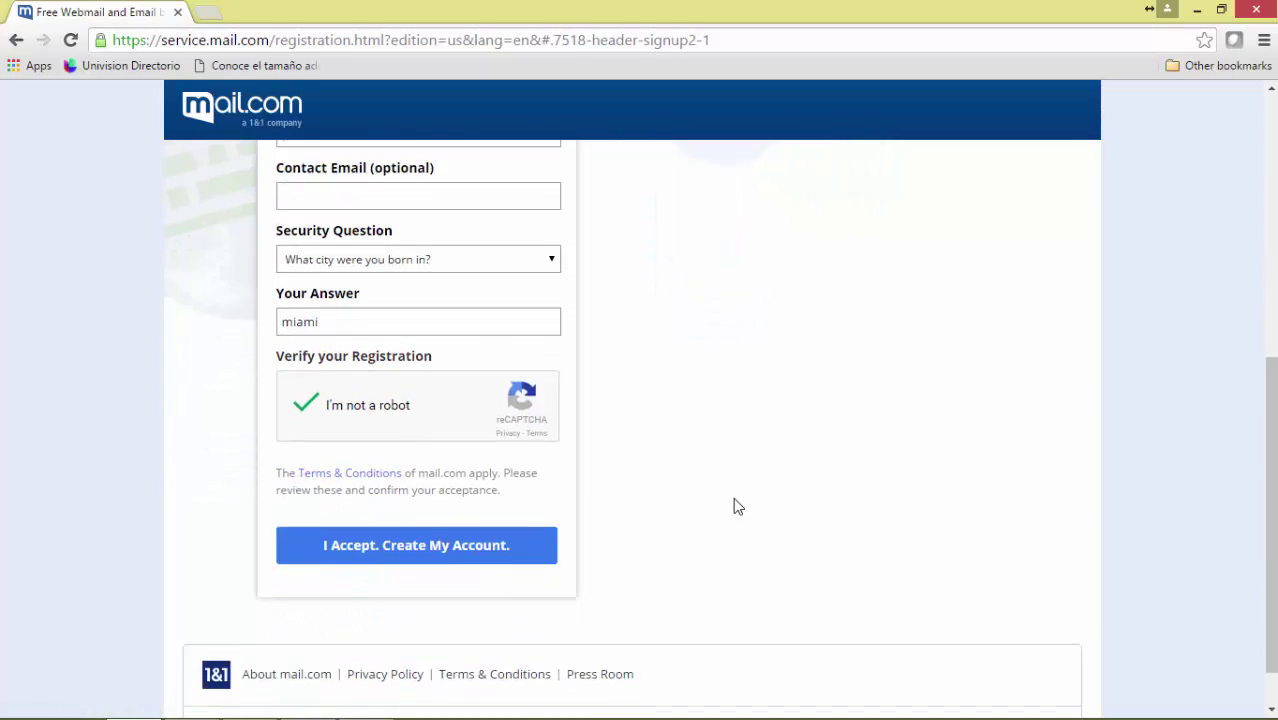
left_click(441, 490)
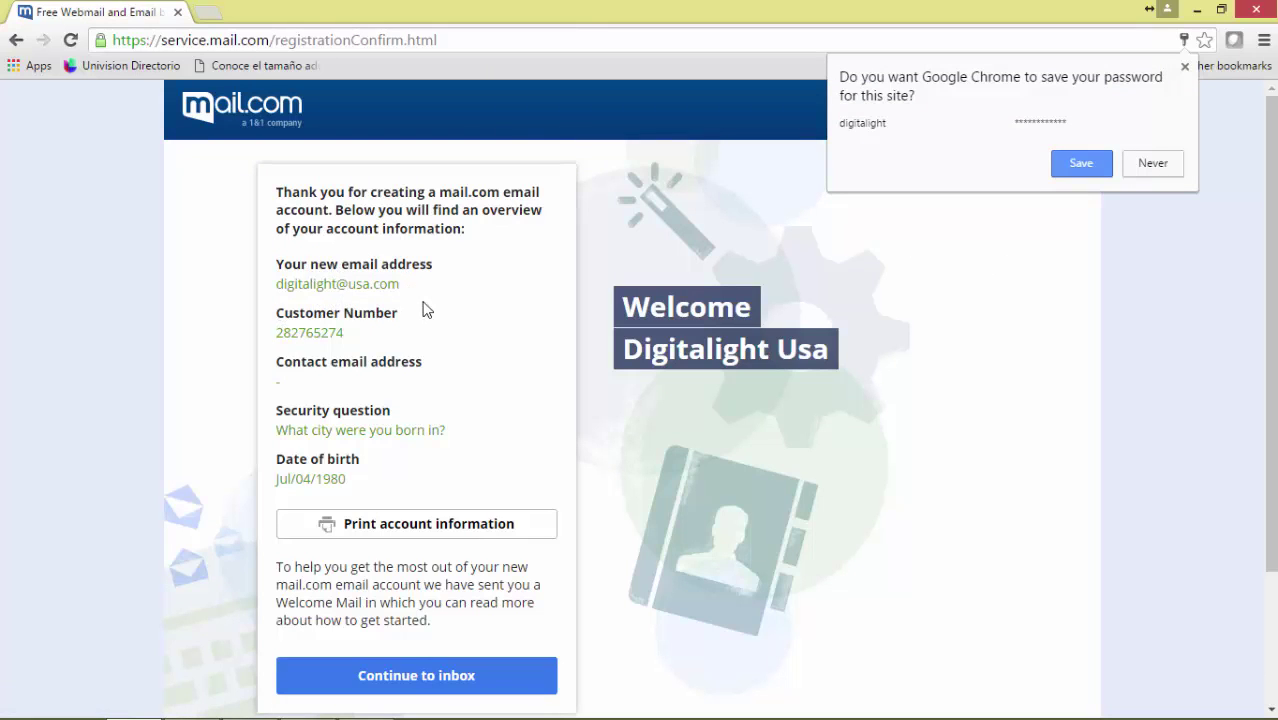
Review the new account summary and continue to the Premium Bundle offer page.
scroll(422, 308, "down", 1)
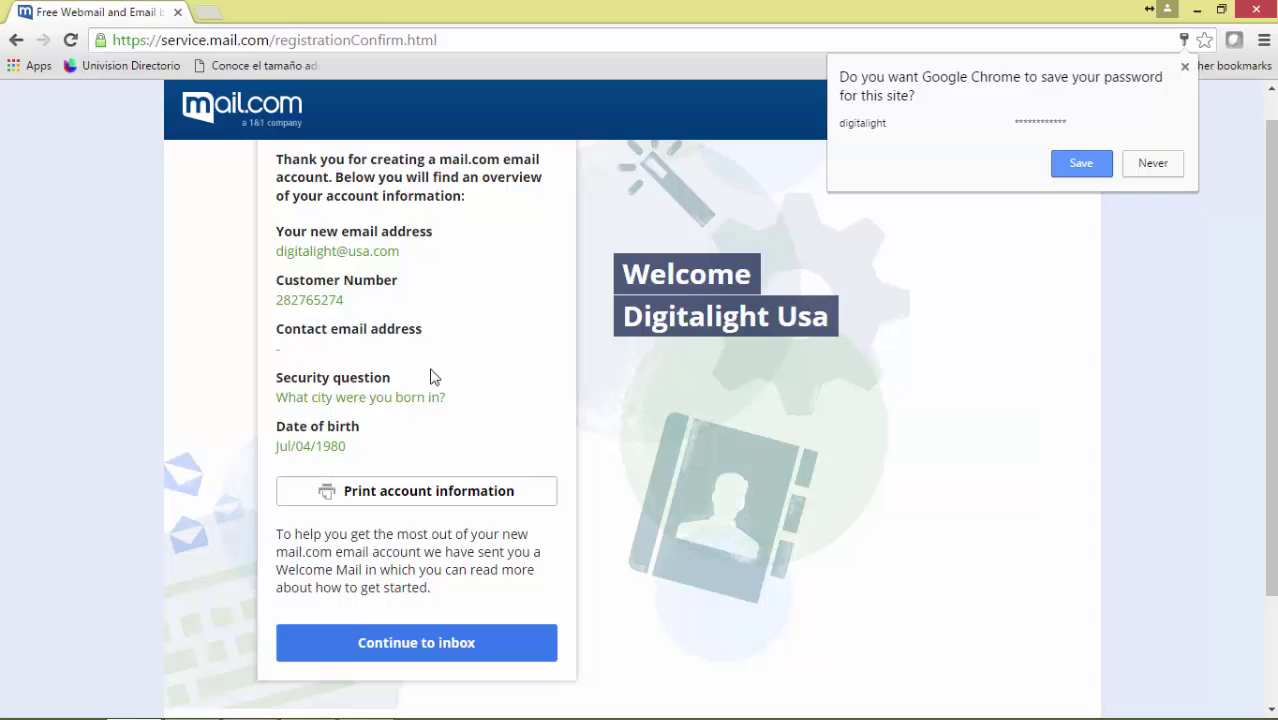
scroll(433, 375, "down", 1)
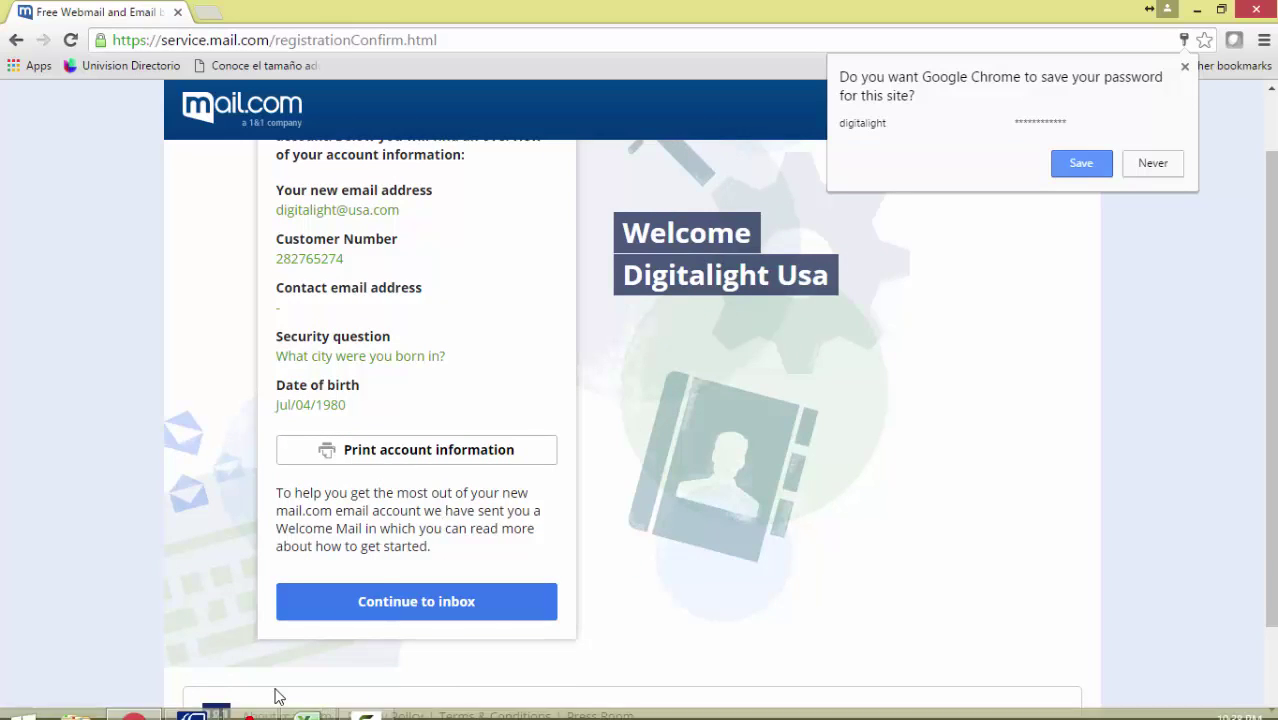
left_click(410, 607)
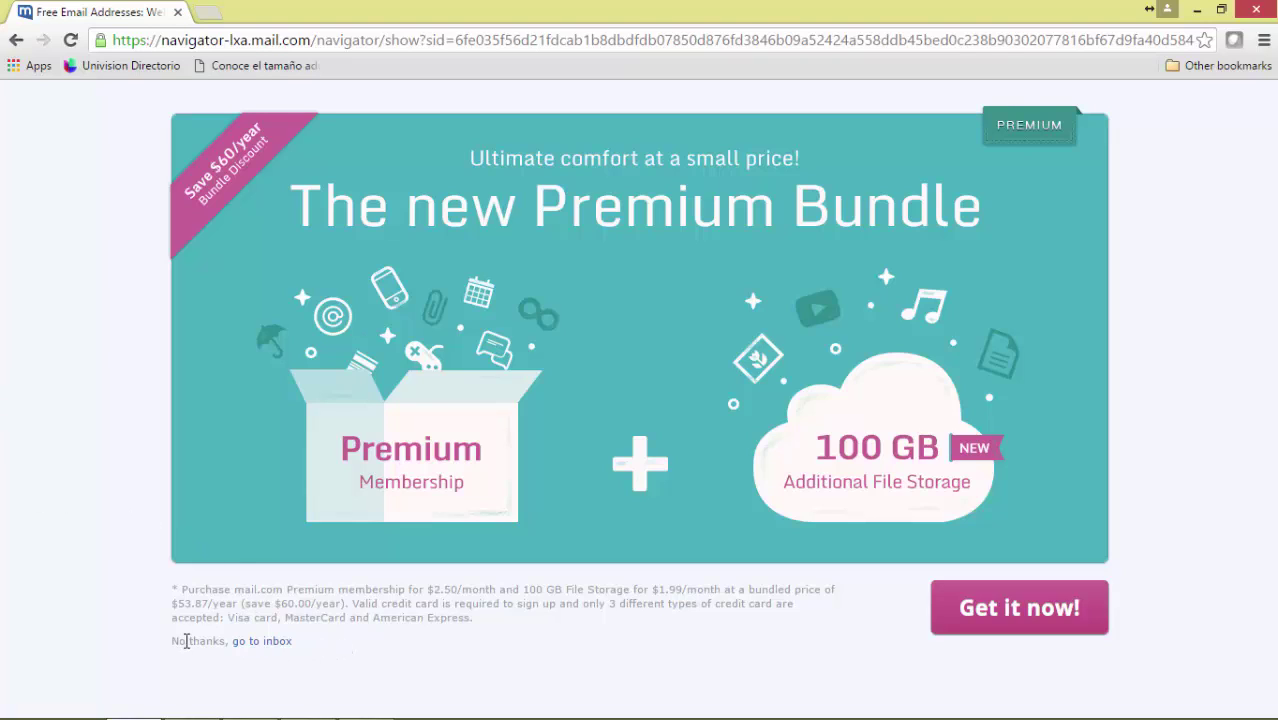
Decline the Premium Bundle via 'No thanks, go to inbox'.
left_click_drag(171, 642, 293, 650)
left_click(311, 655)
left_click(279, 651)
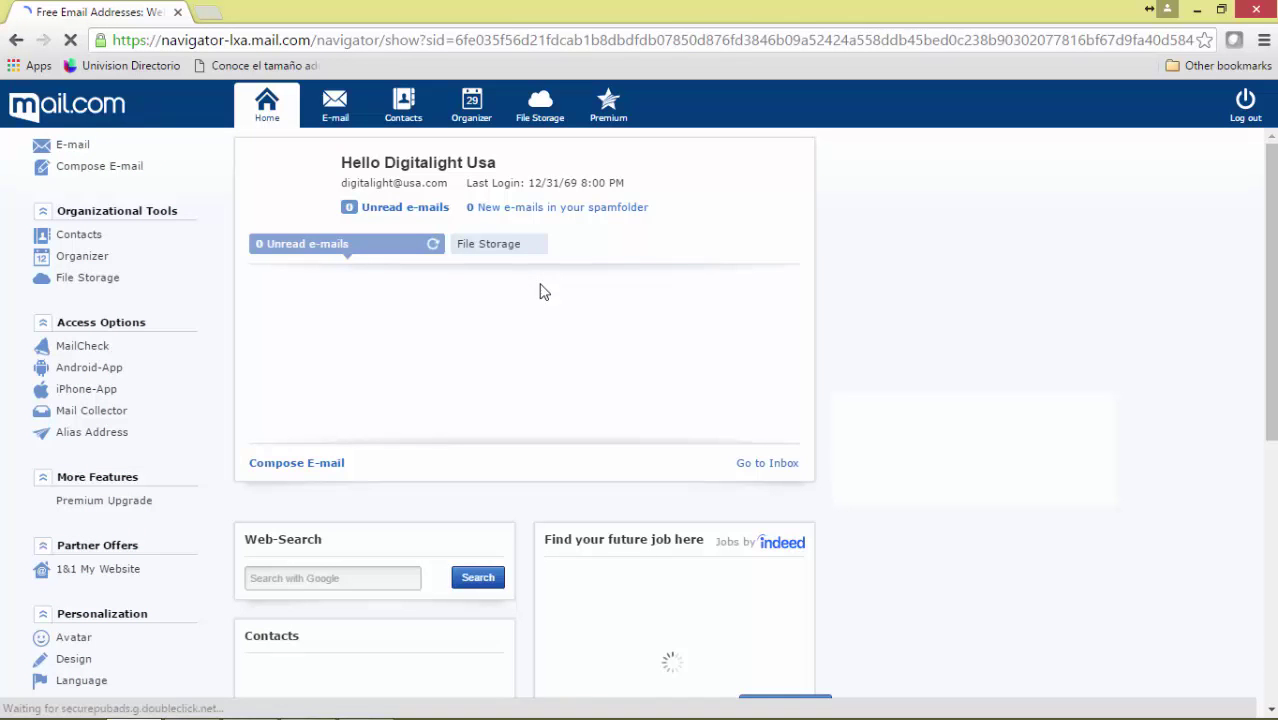
Read the 'Welcome to mail.com' email, then return to the Inbox list.
mouse_move(540, 289)
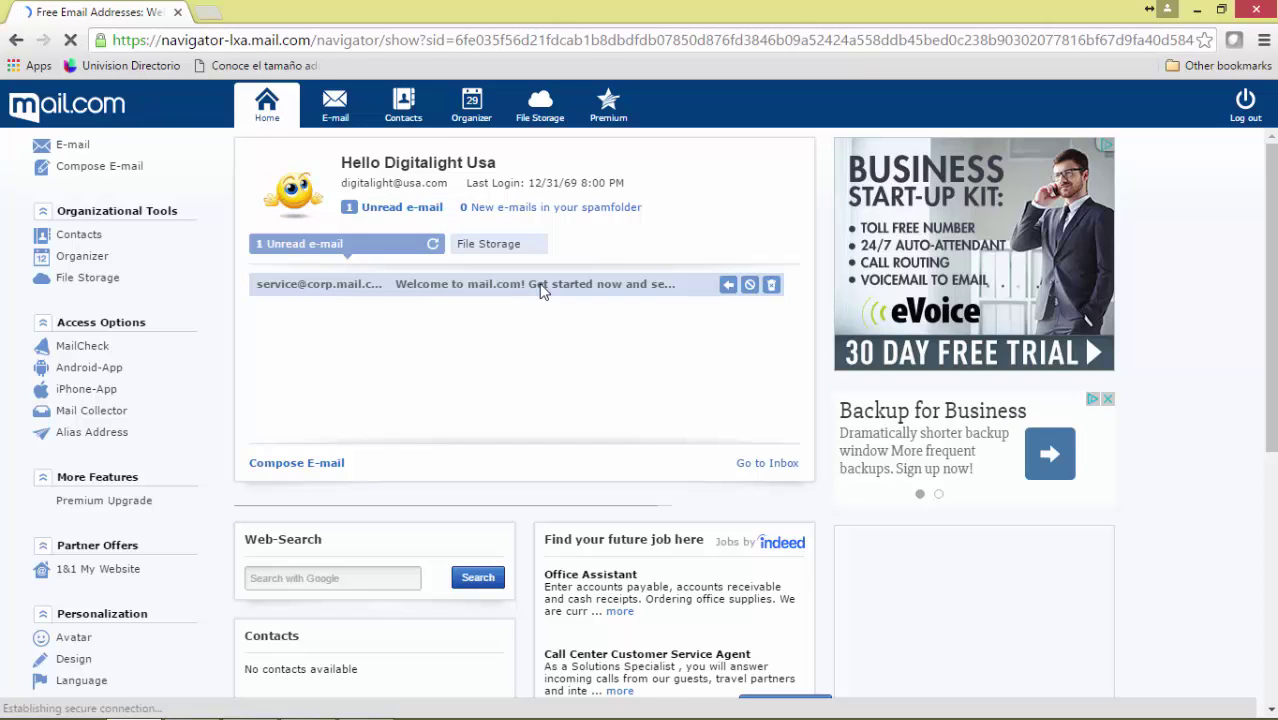
left_click(462, 290)
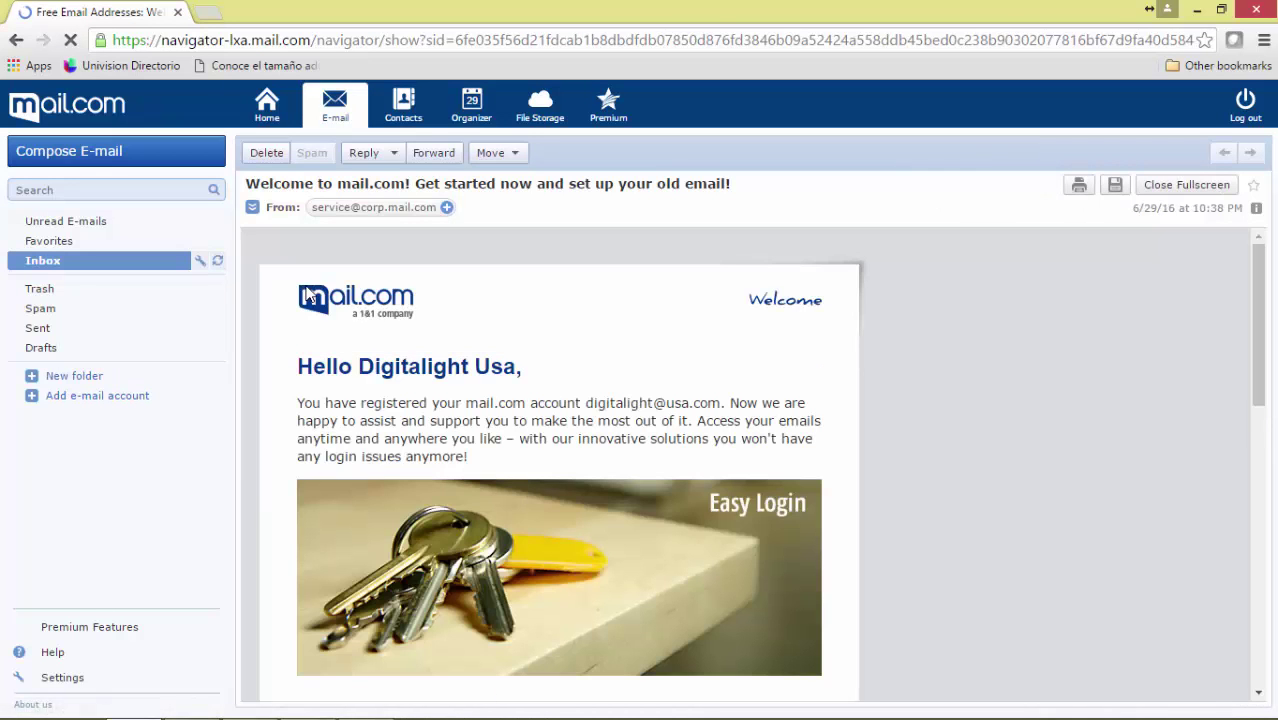
left_click(80, 263)
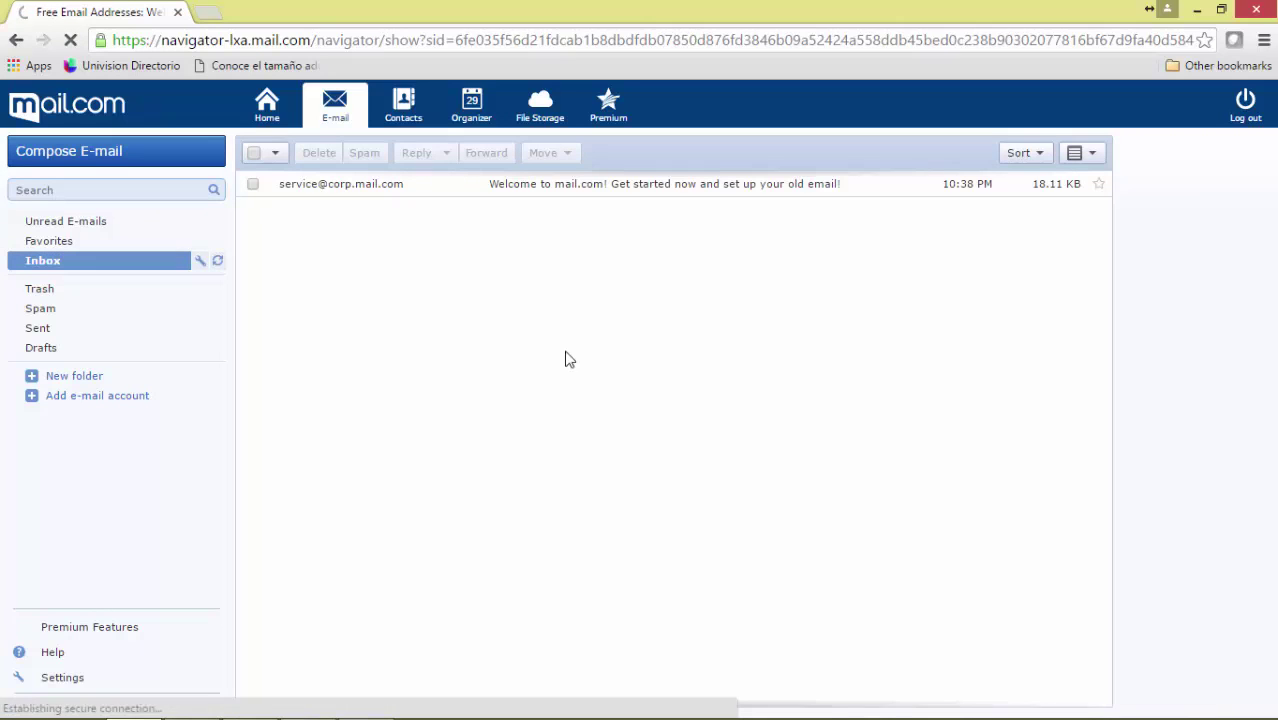